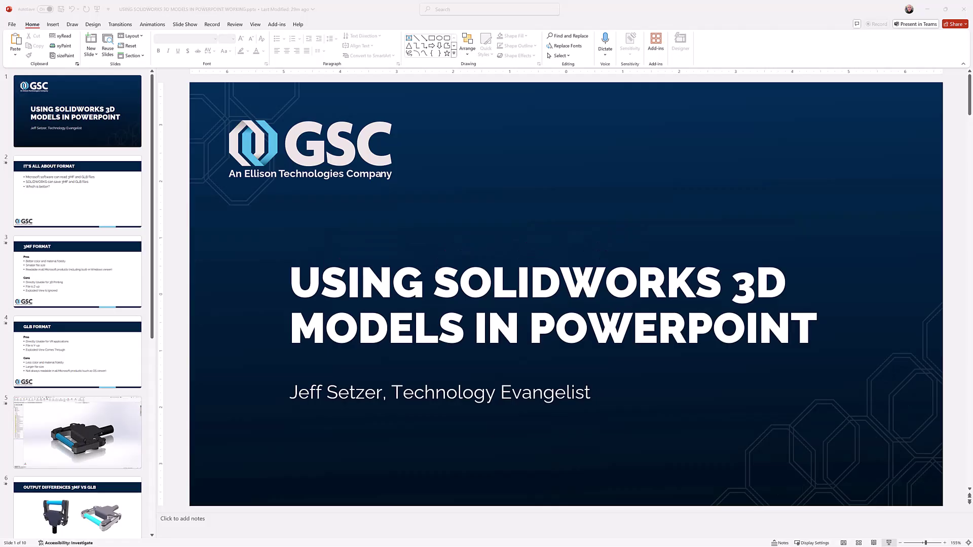
Insert a new slide 10 after slide 9 and delete its empty content placeholder.
key(End)
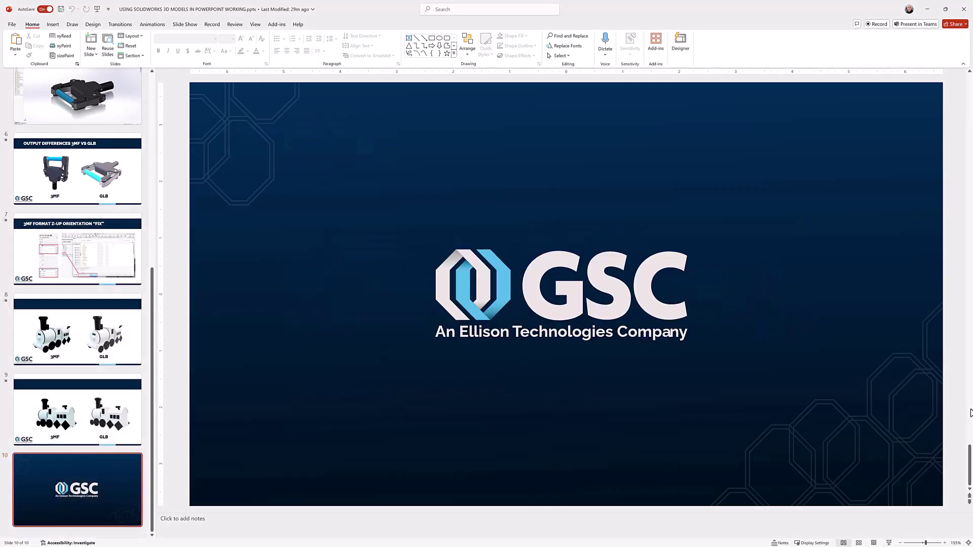
click(100, 450)
right_click(100, 451)
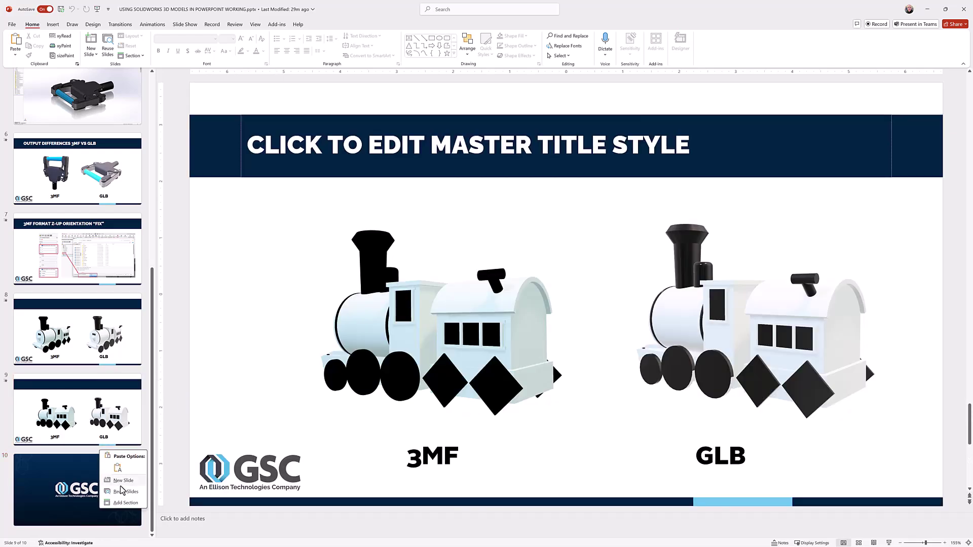
click(123, 481)
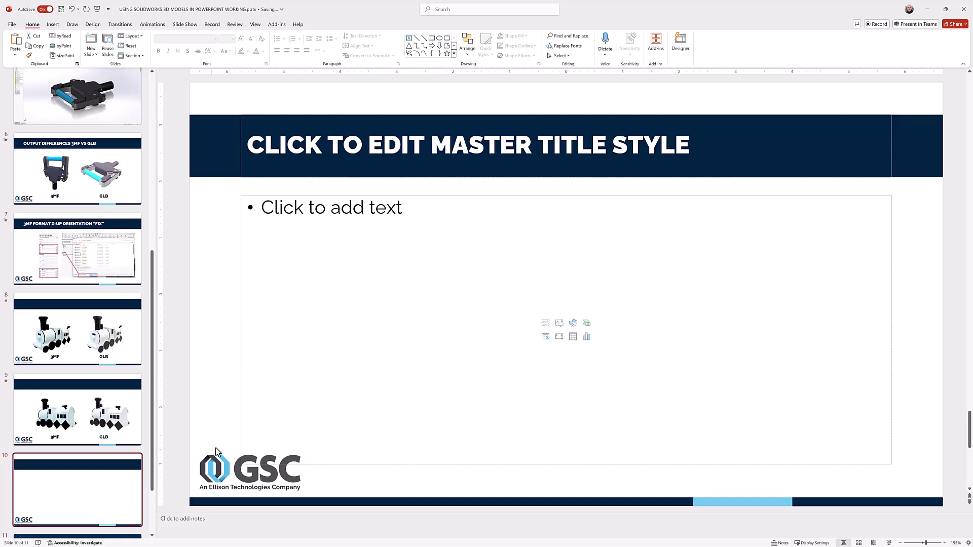
click(242, 432)
key(Delete)
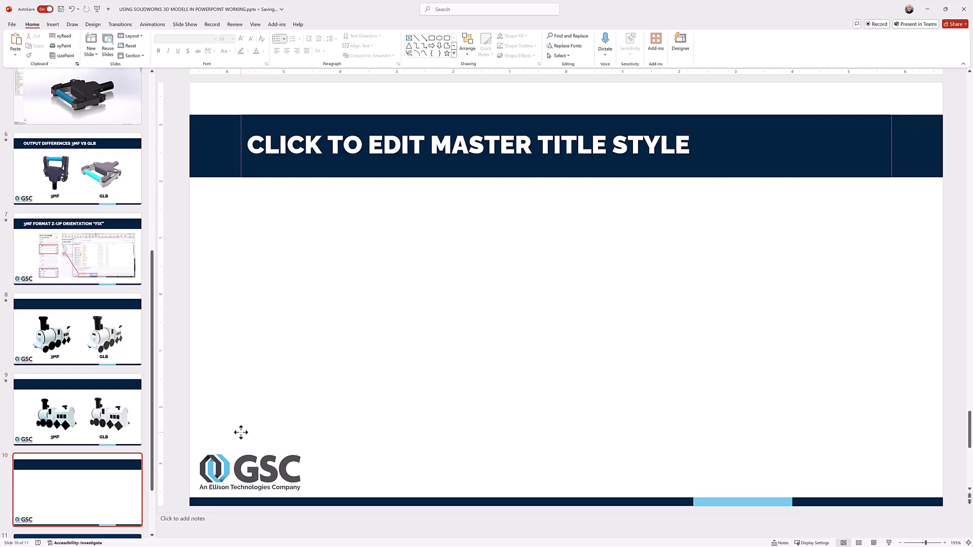
Switch to SOLIDWORKS and orbit the Chimes assembly to view it from several sides.
key(alt+Tab)
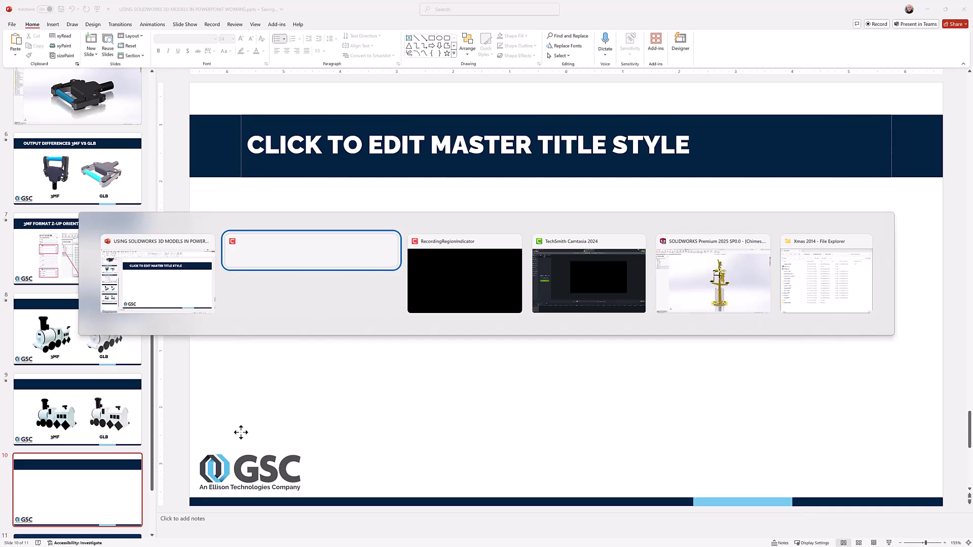
key(alt+Tab)
key(alt+Tab)
key(alt+Tab)
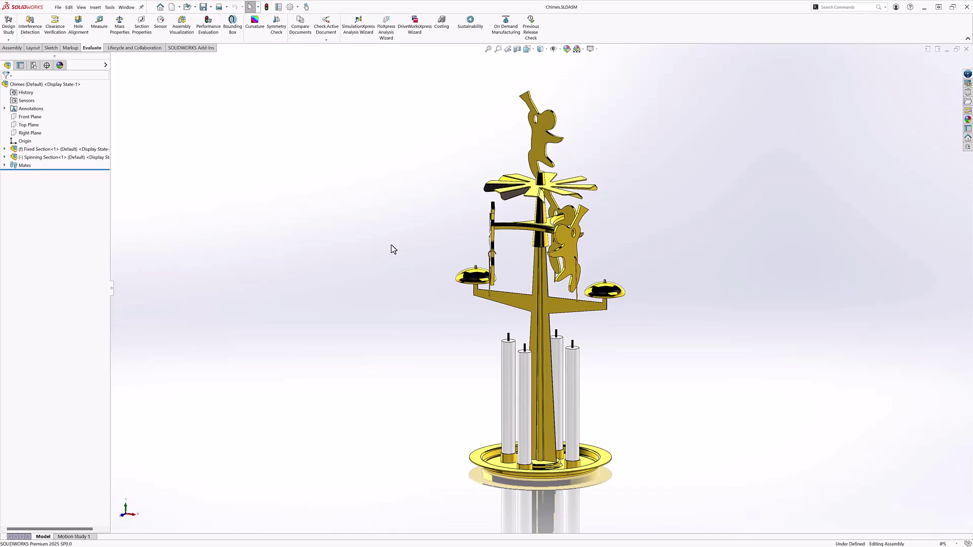
middle_drag(391, 245, 451, 220)
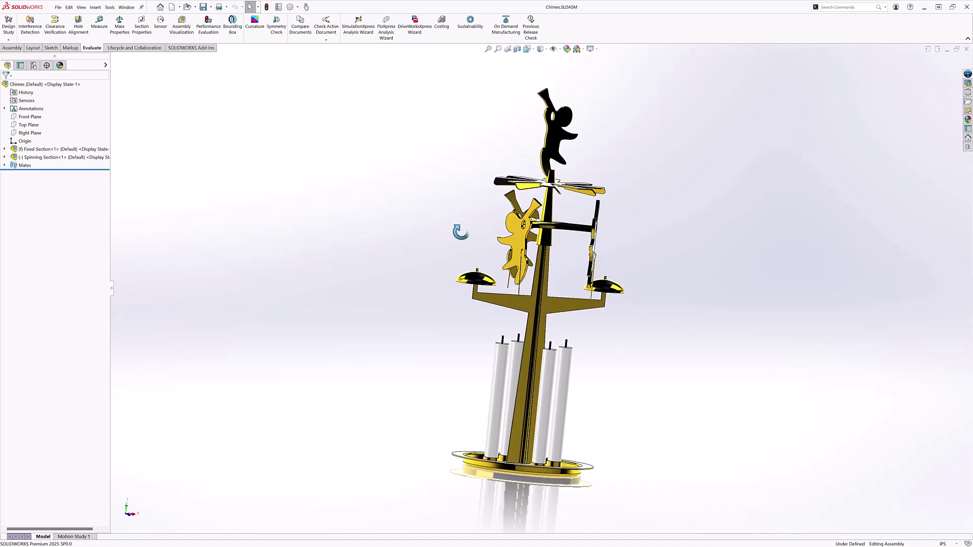
middle_drag(460, 233, 405, 252)
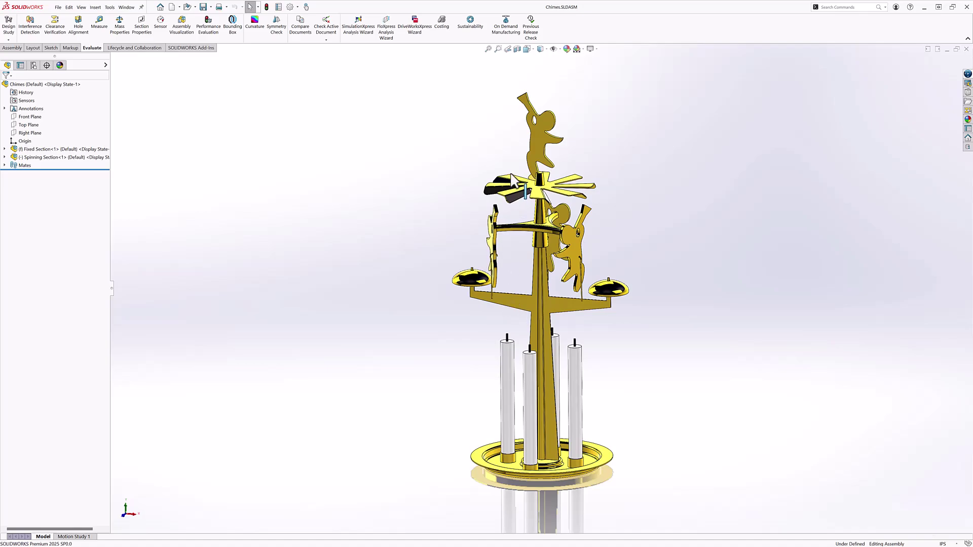
mouse_move(654, 204)
middle_down()
mouse_move(725, 172)
mouse_move(649, 187)
middle_up()
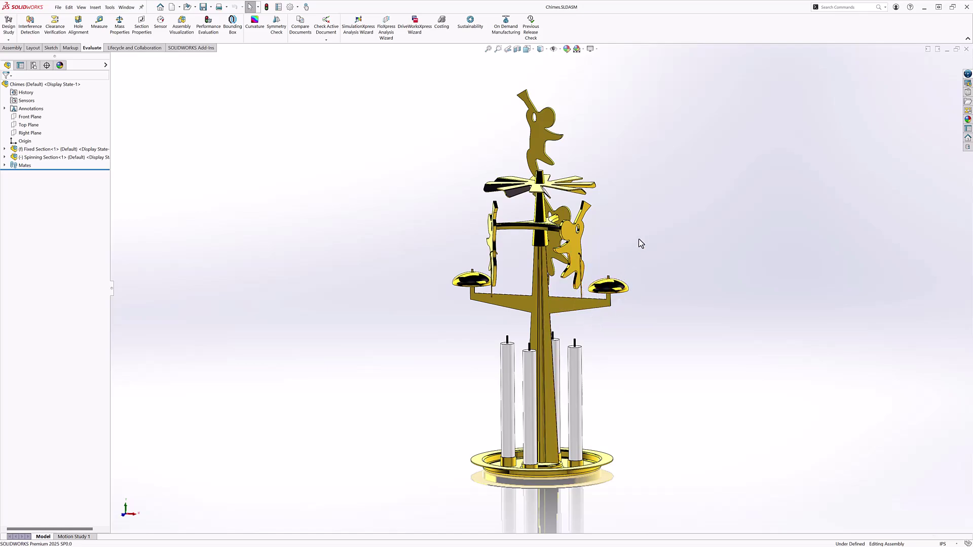
middle_drag(640, 243, 643, 256)
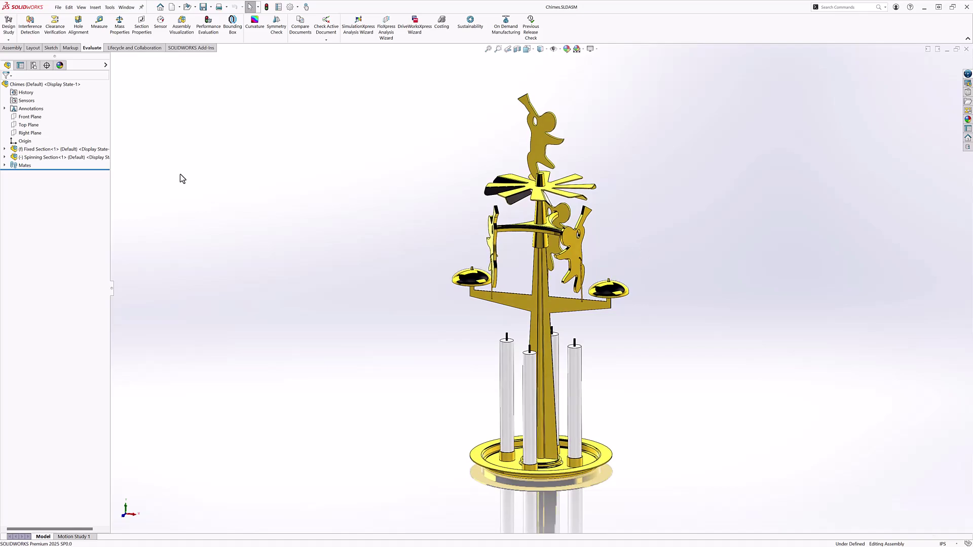
mouse_move(393, 226)
middle_down()
mouse_move(404, 211)
mouse_move(395, 196)
mouse_move(374, 193)
mouse_move(424, 211)
mouse_move(407, 232)
mouse_move(397, 224)
middle_up()
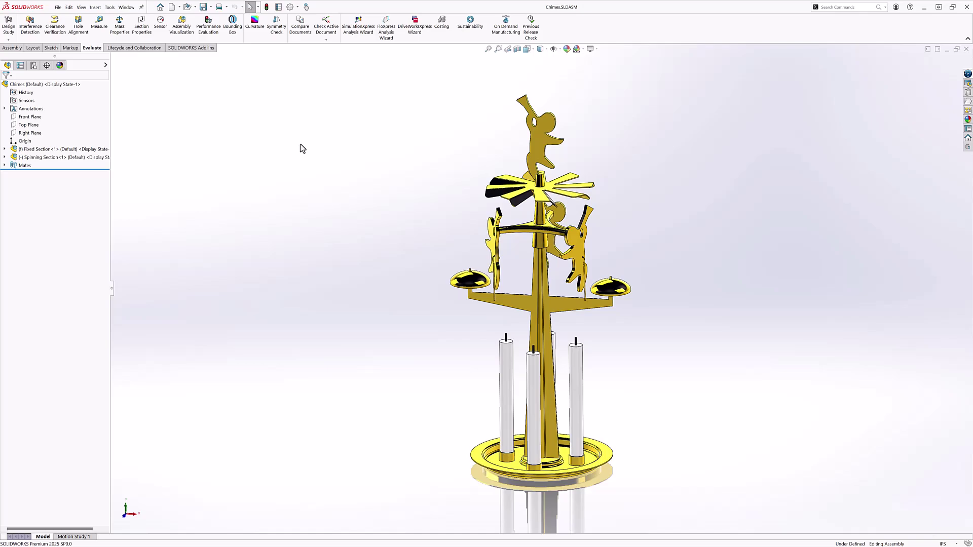
Create a coordinate system at the origin with numeric rotation, X rotated -90°.
key(s)
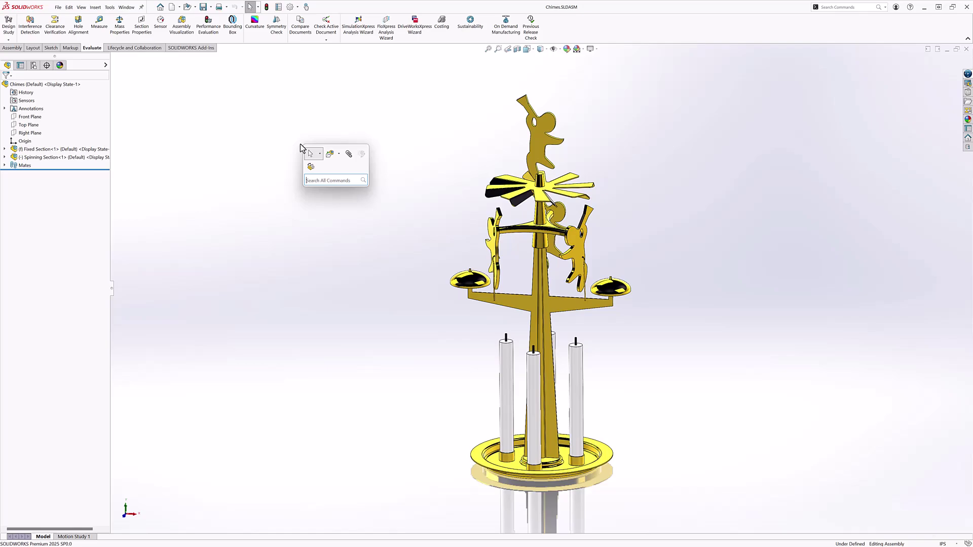
text(coor)
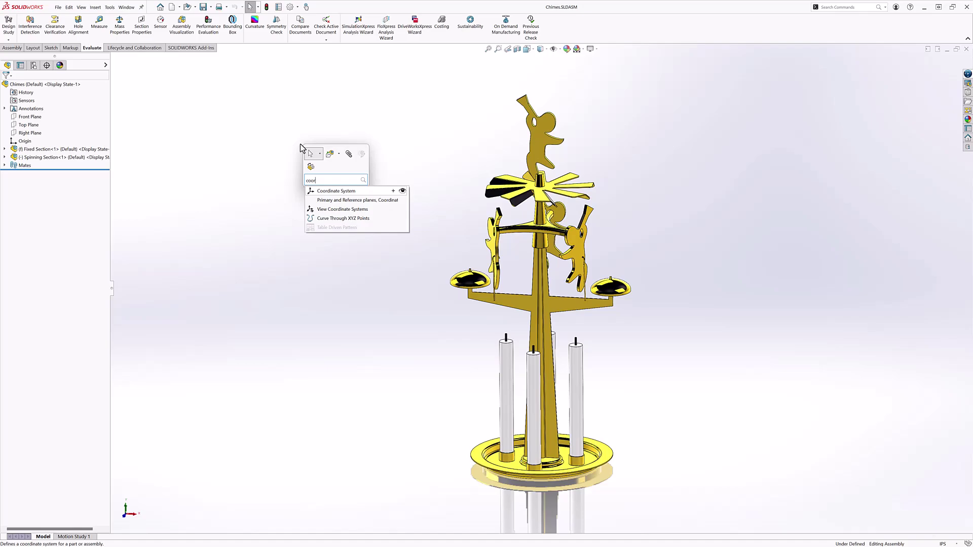
click(339, 191)
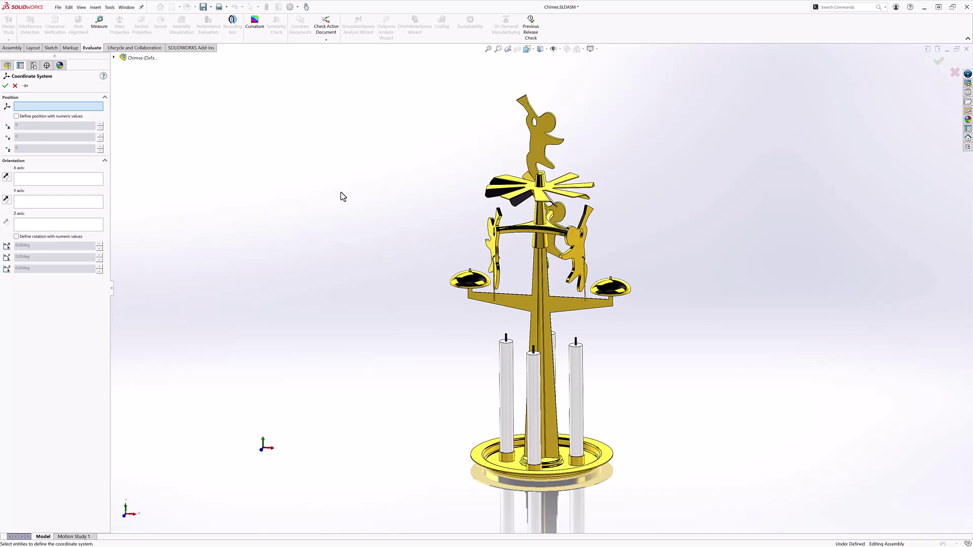
click(16, 116)
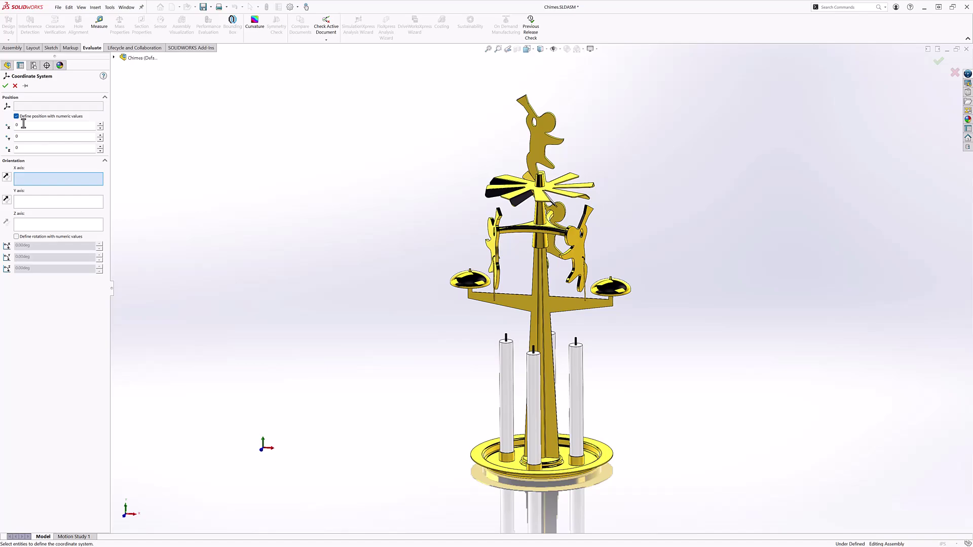
click(16, 236)
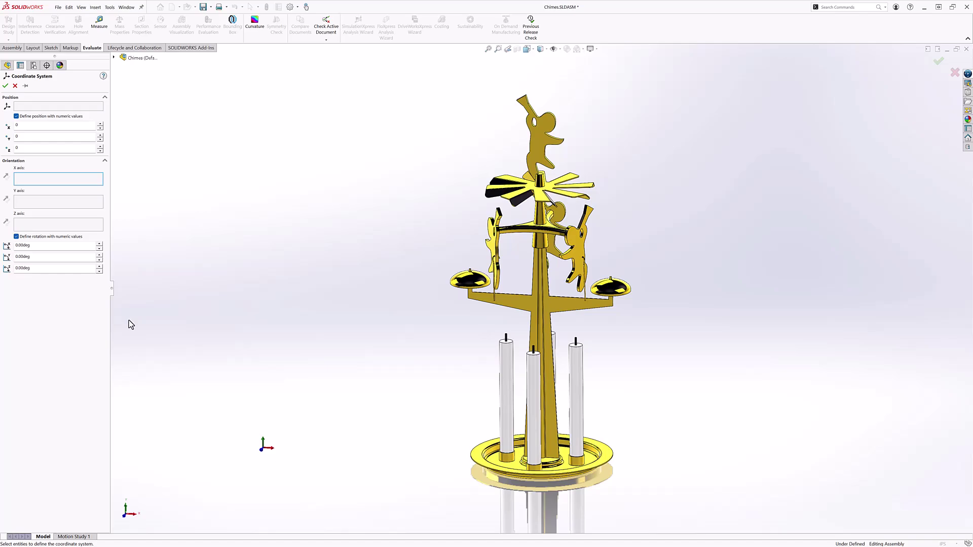
click(31, 245)
text(-9)
mouse_move(283, 392)
middle_down()
mouse_move(258, 388)
mouse_move(283, 387)
middle_up()
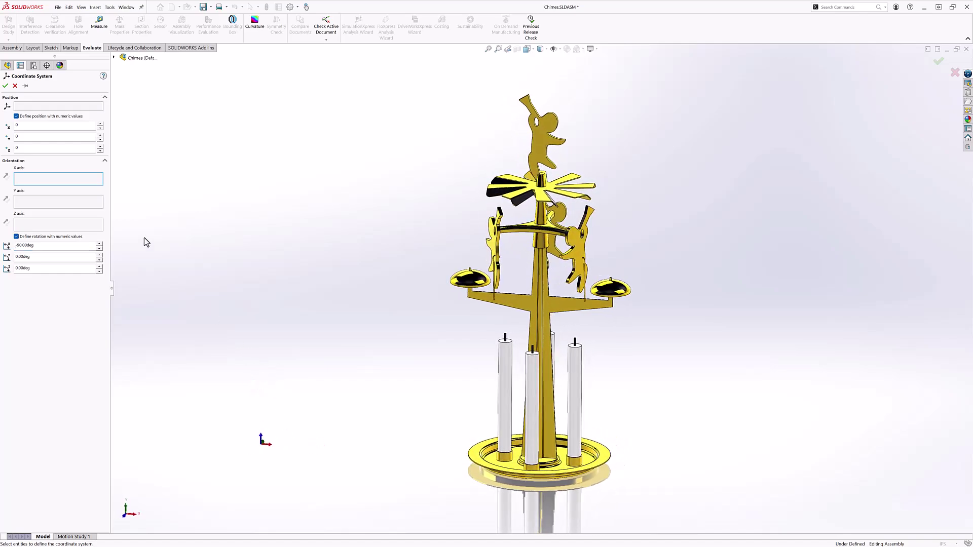
click(5, 85)
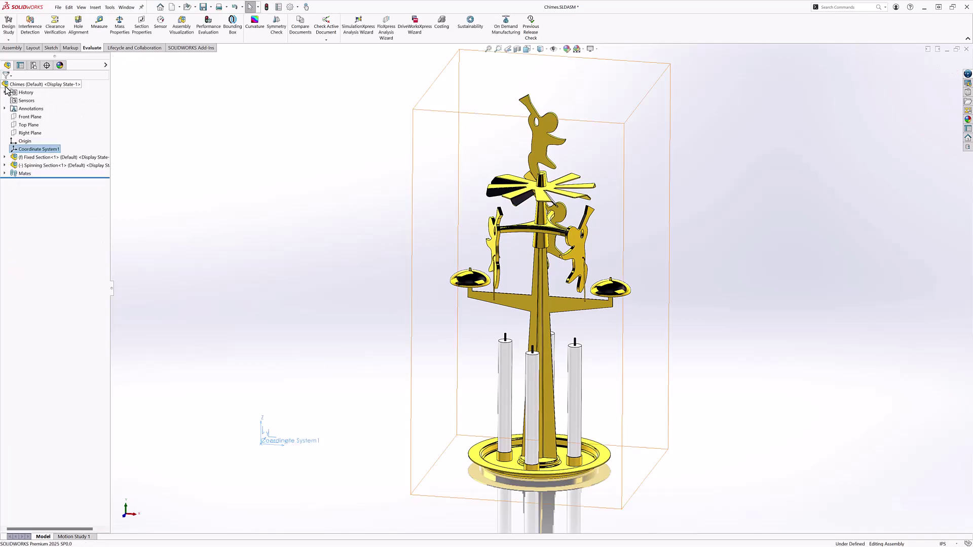
Rename Coordinate System1 to 'Z-up'.
click(38, 150)
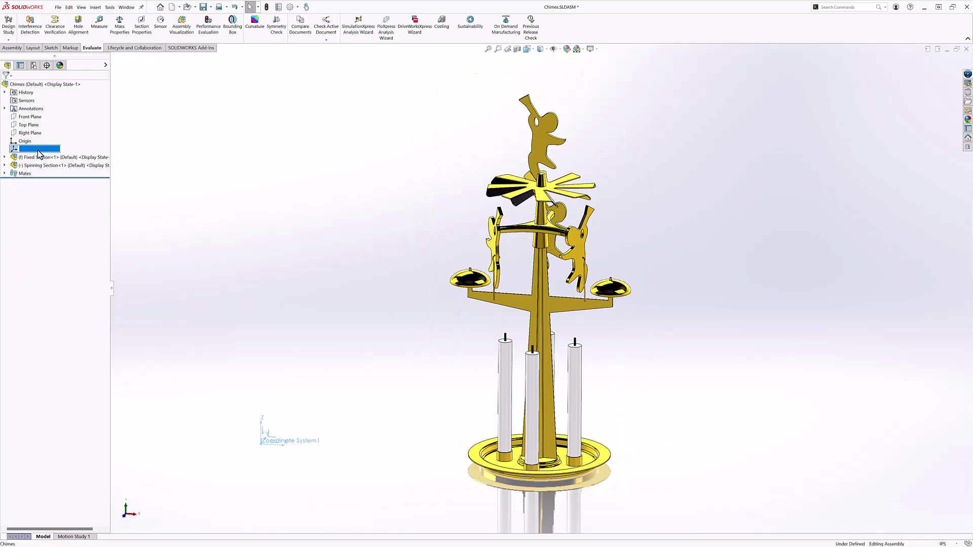
text(Z-up)
key(Return)
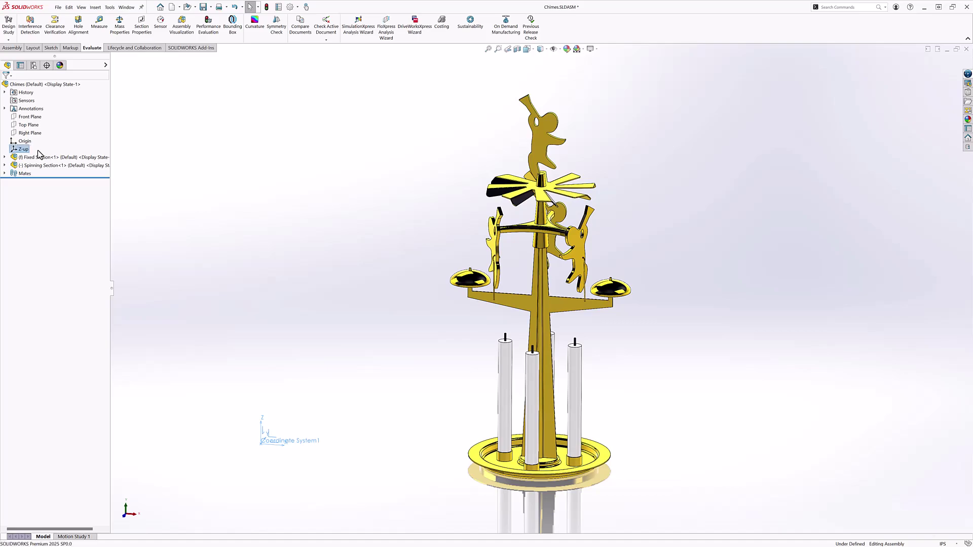
click(179, 191)
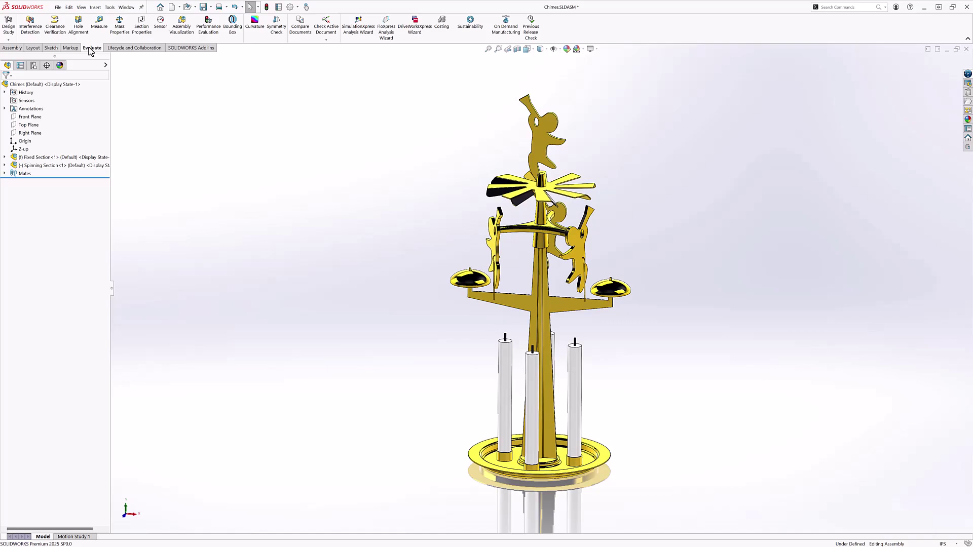
Save the assembly as Chimes.3MF using the Z-up output coordinate system, accepting the single-colour warning.
click(57, 7)
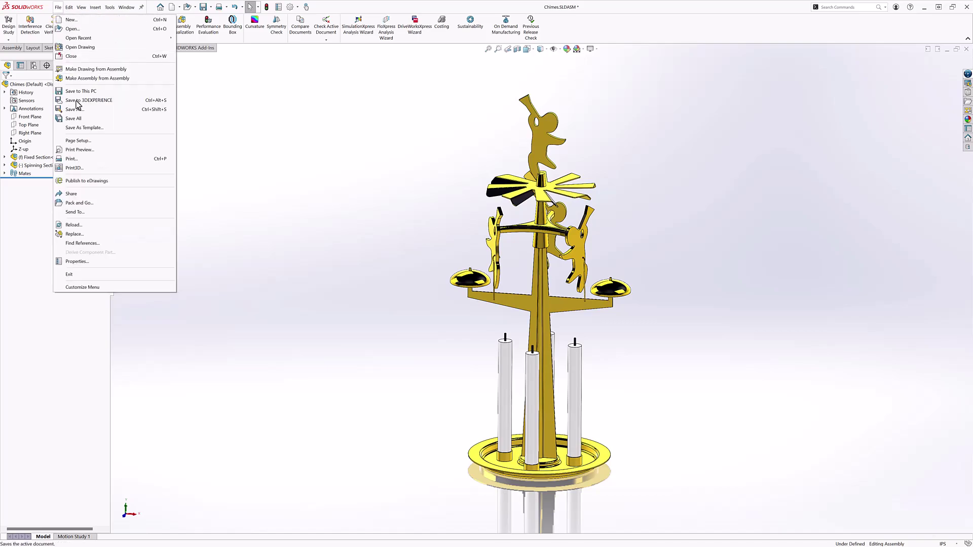
key(Escape)
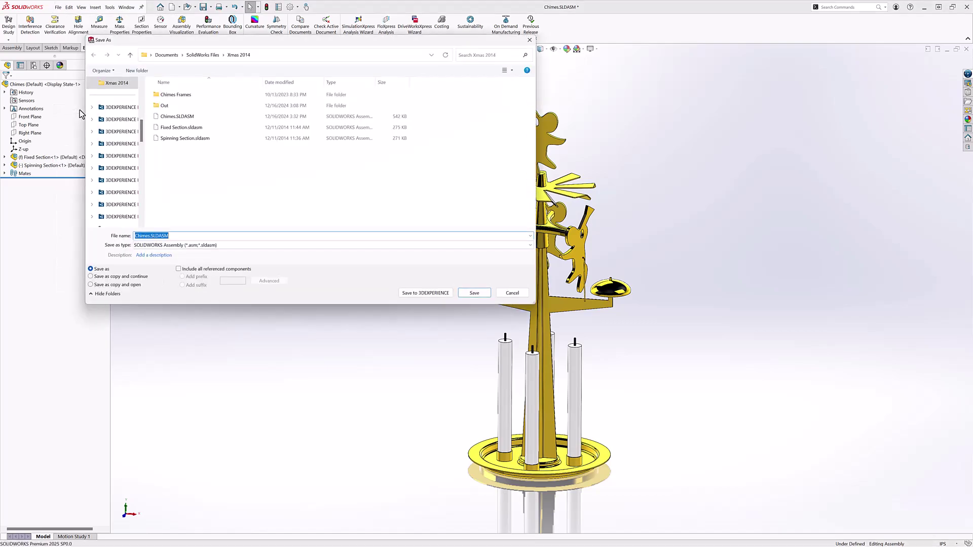
click(235, 248)
click(235, 247)
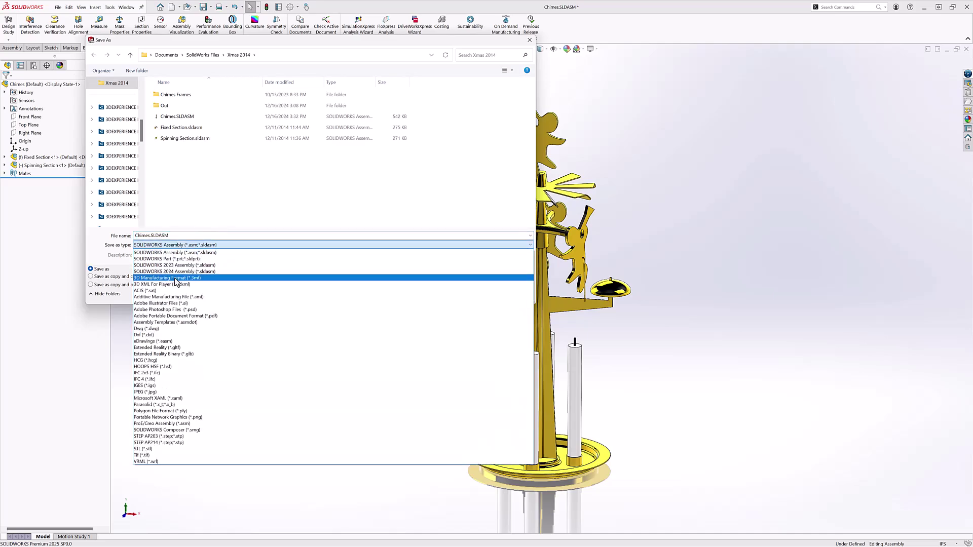
click(202, 279)
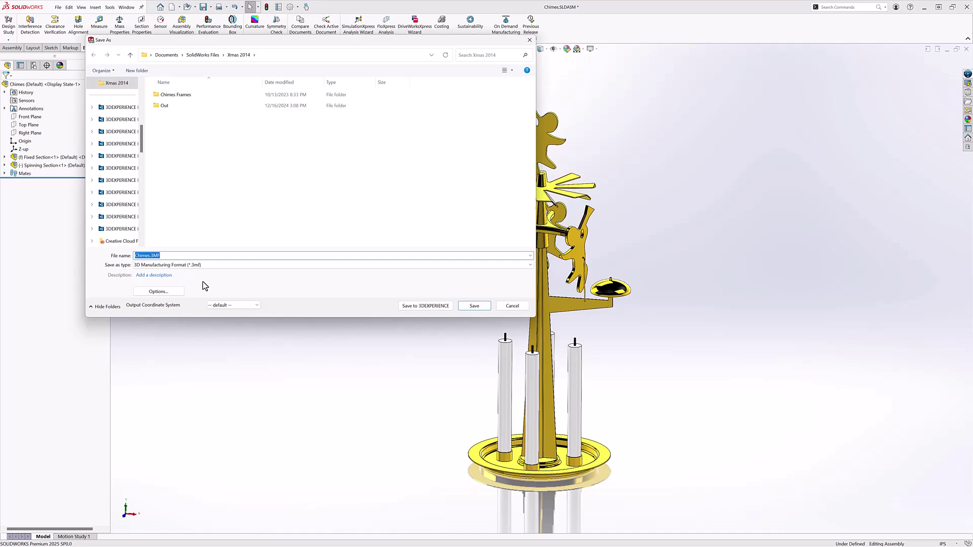
click(258, 305)
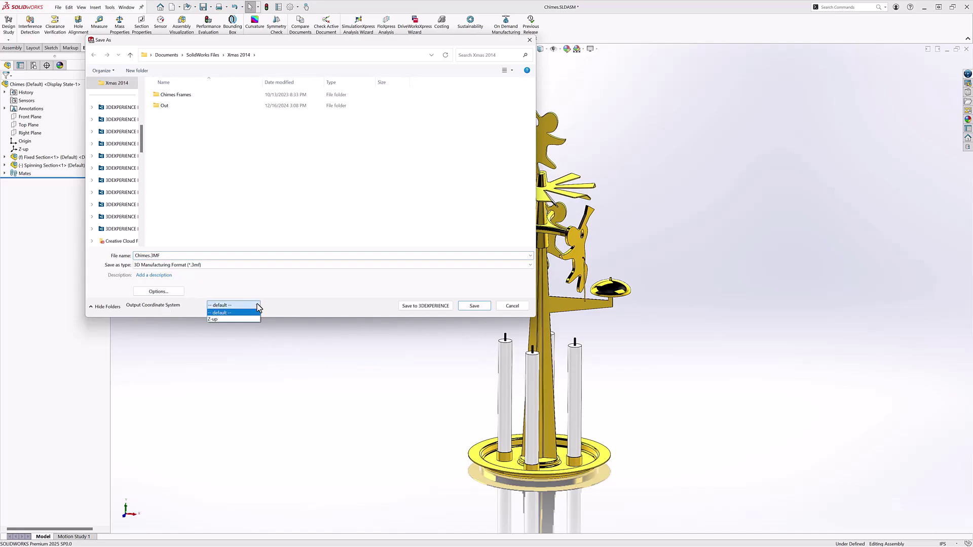
click(232, 318)
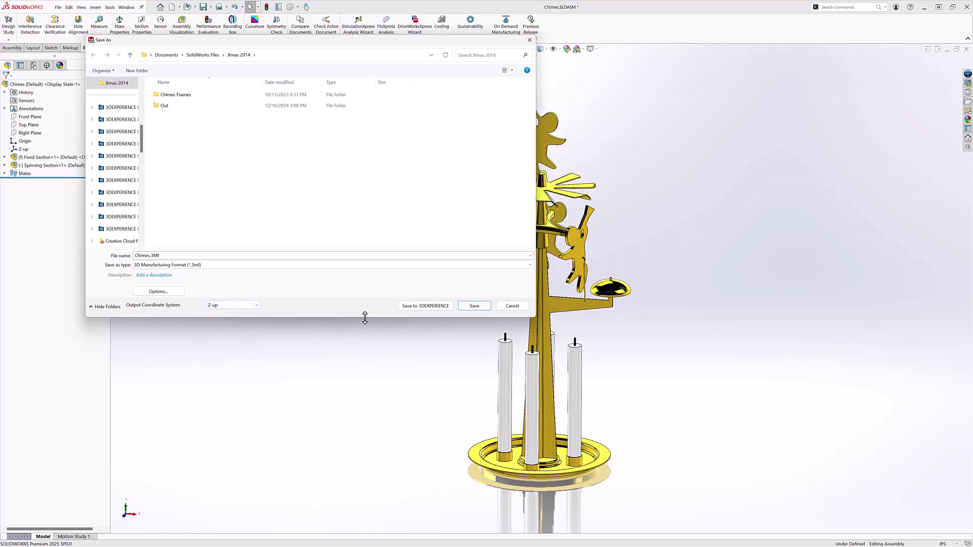
click(474, 306)
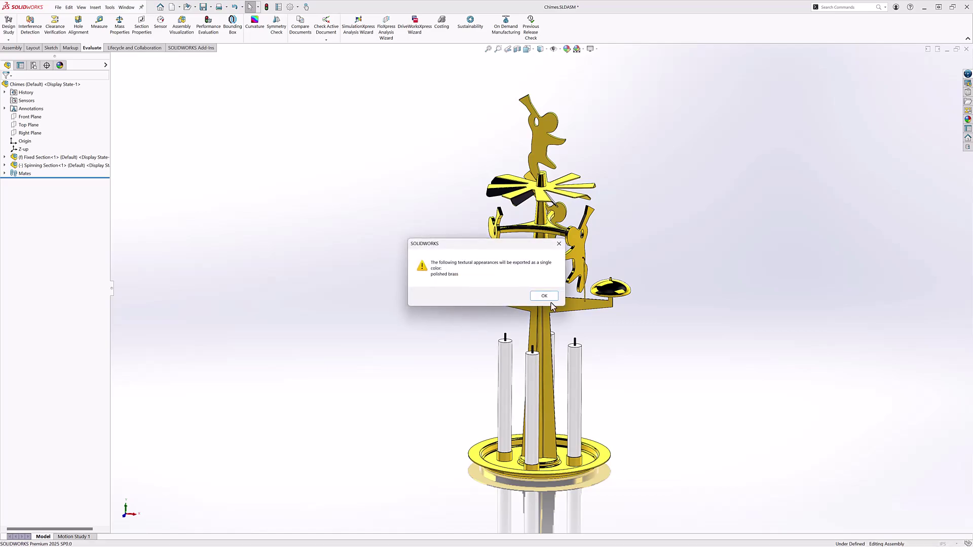
click(544, 296)
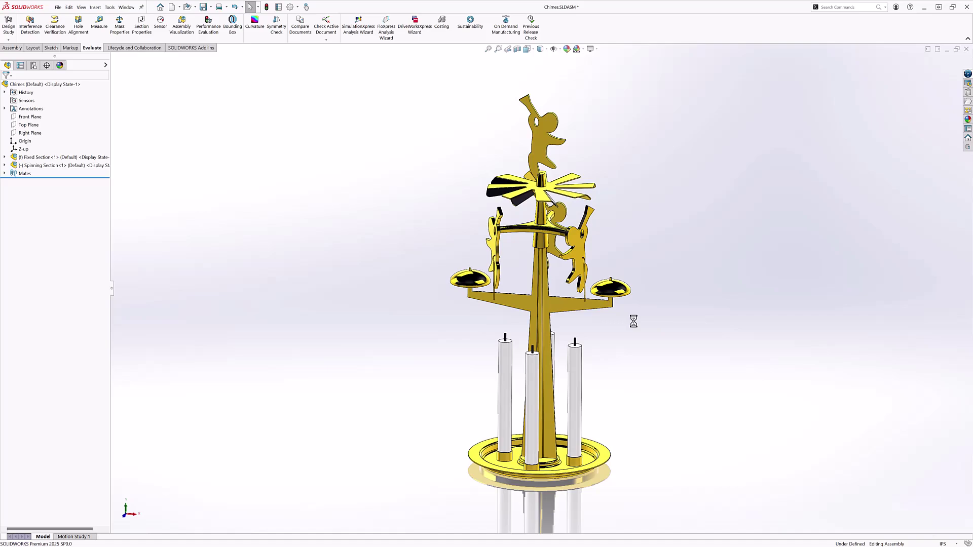
Drag Chimes.3MF from the Xmas 2014 folder onto slide 10, move it lower and turn it.
key(alt+Tab)
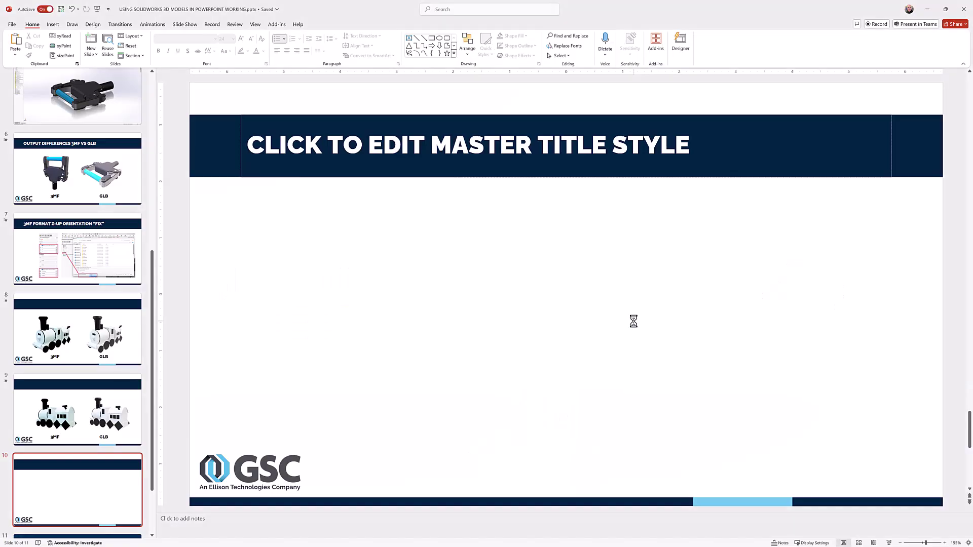
key(alt+Tab)
key(alt+Tab)
key(alt+Tab)
key(alt+Tab)
key(alt+Tab)
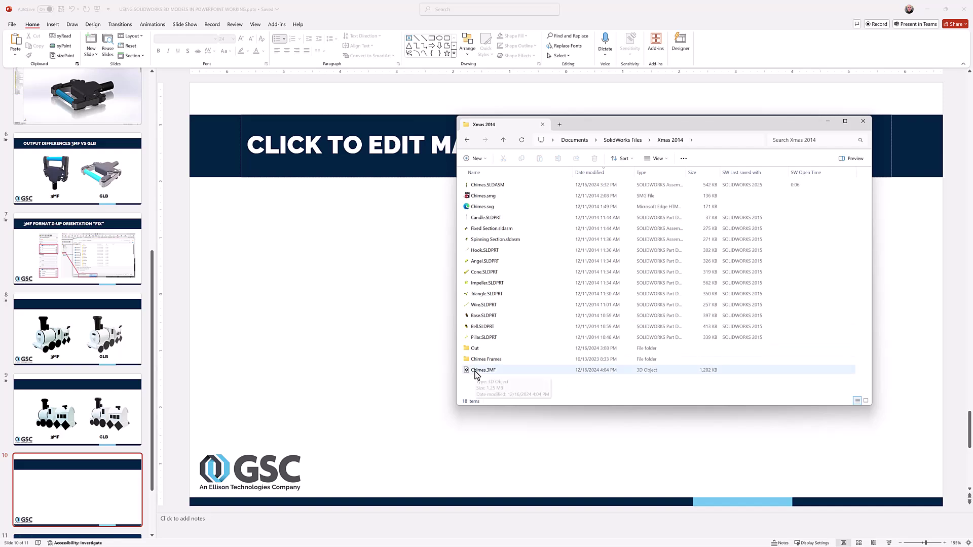
drag(475, 371, 424, 362)
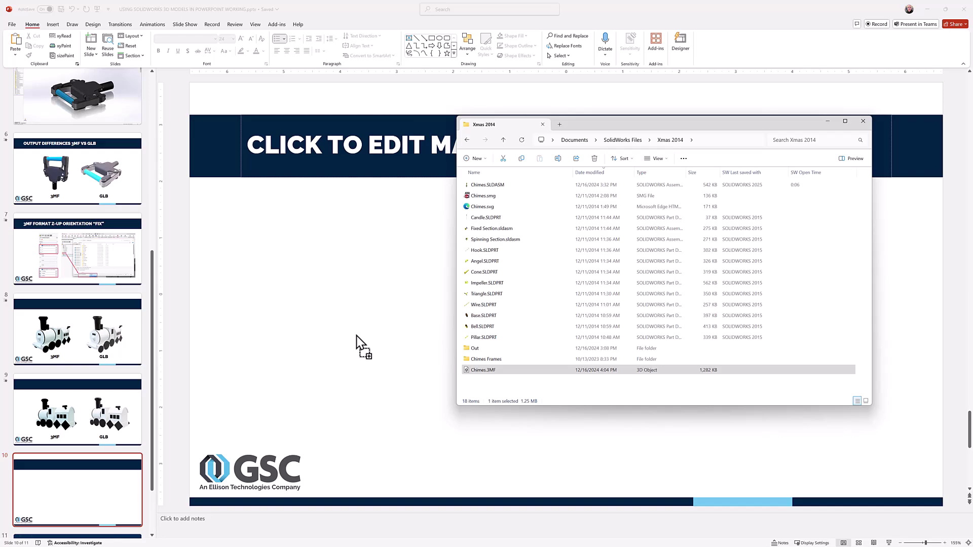
drag(356, 336, 354, 336)
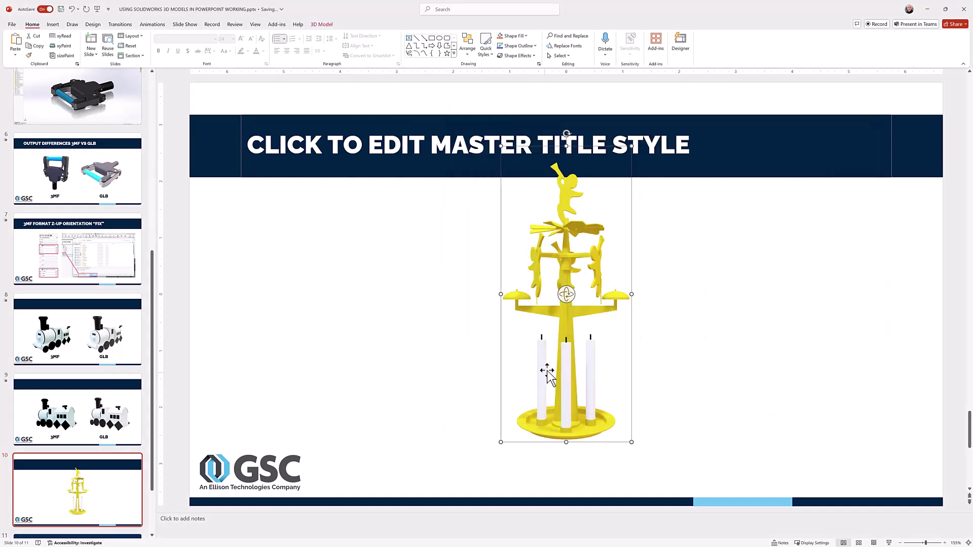
drag(560, 355, 557, 382)
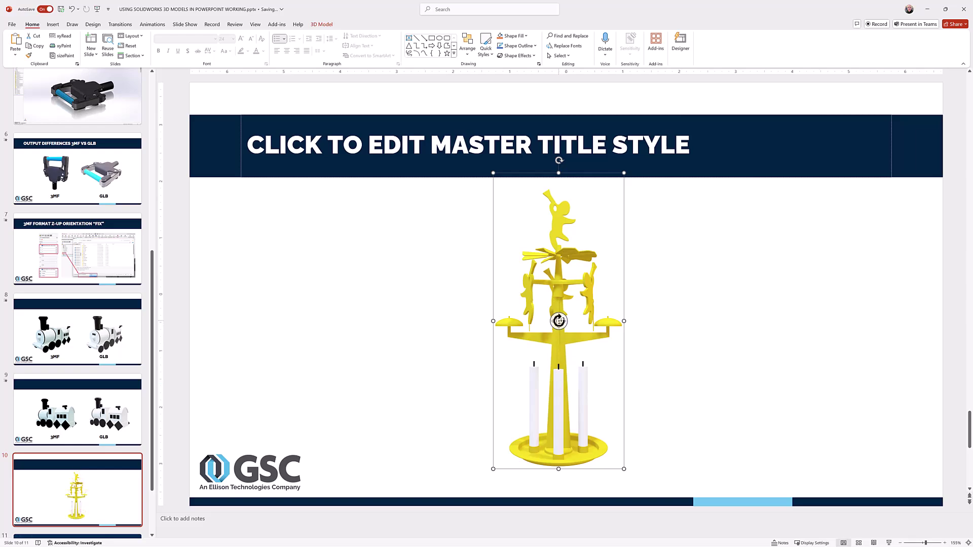
drag(558, 320, 535, 324)
click(410, 340)
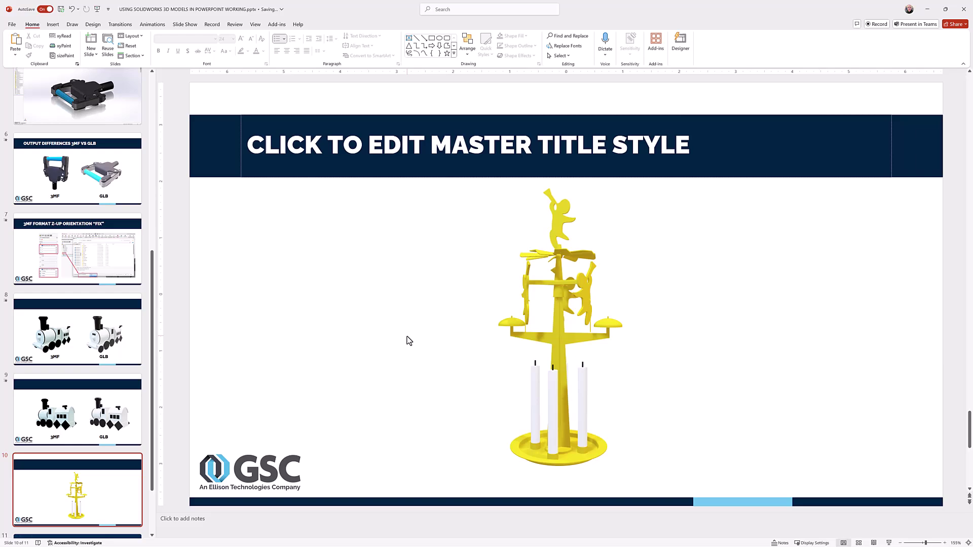
Duplicate slide 10 and rotate the chime model on the copy to a different angle.
right_click(119, 481)
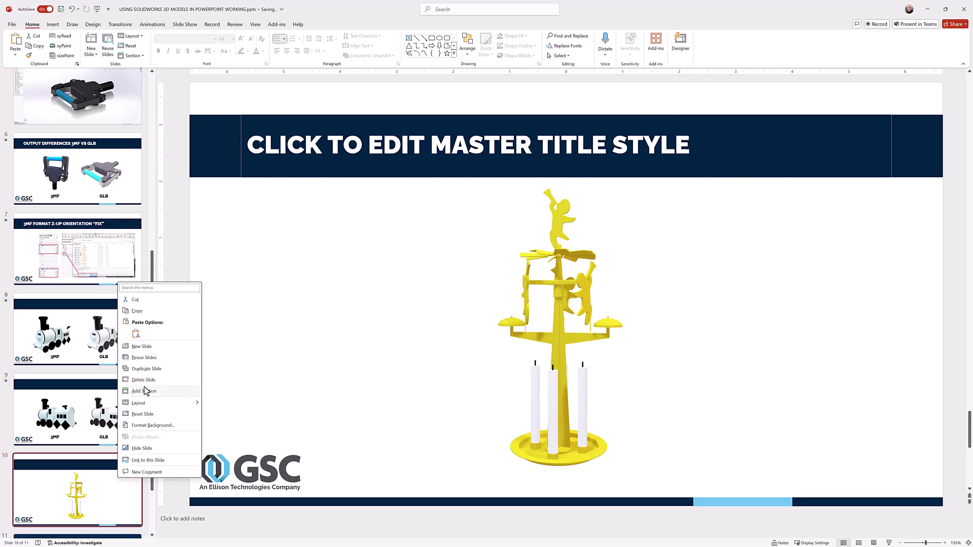
click(148, 368)
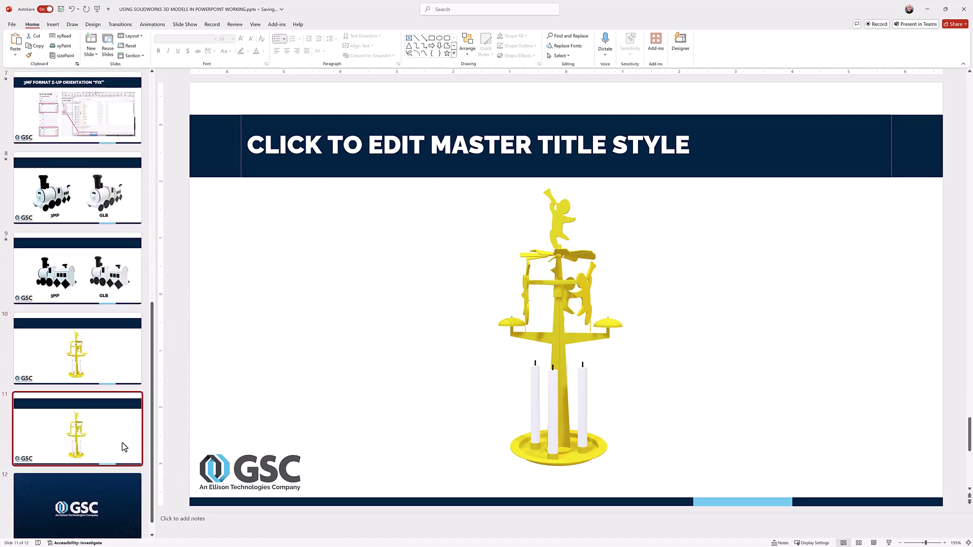
click(538, 354)
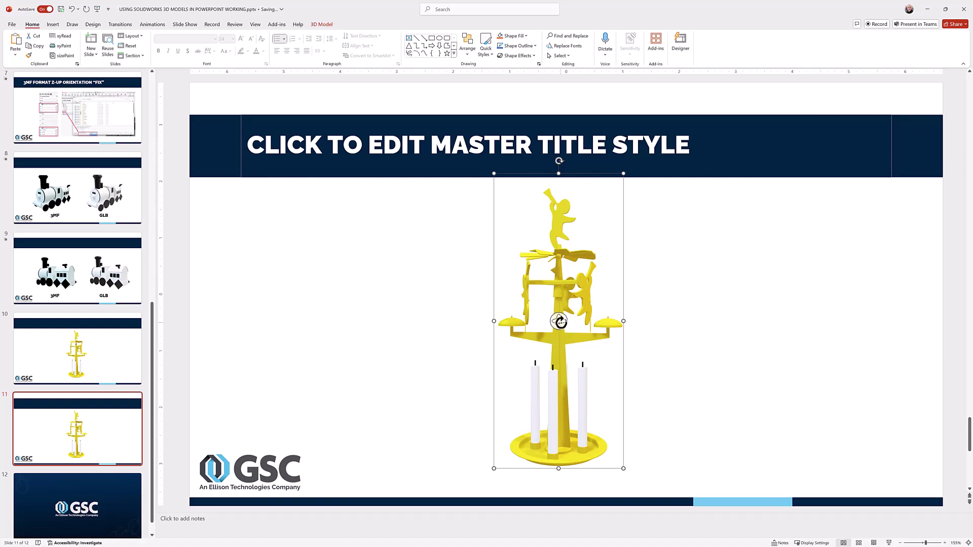
drag(559, 321, 370, 326)
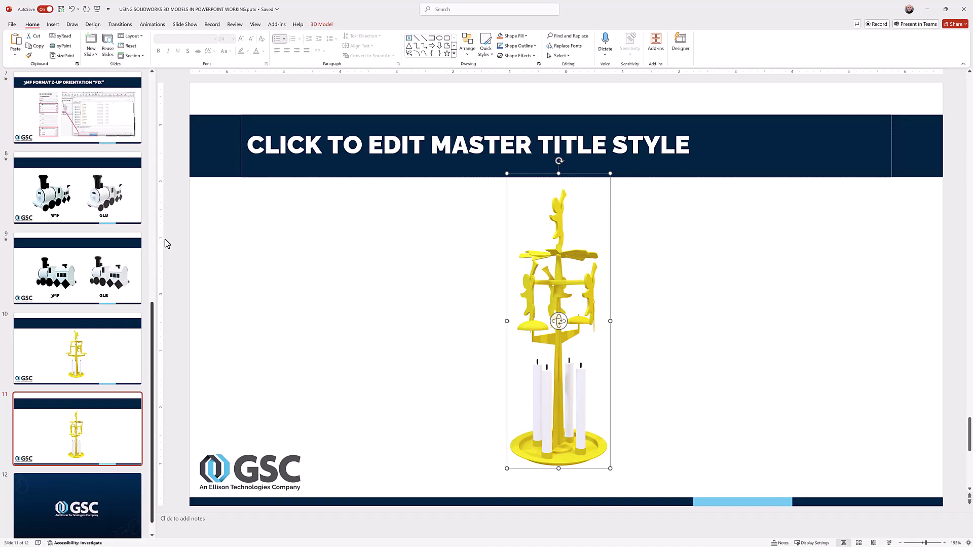
Apply Morph to slide 11, duplicate it as slide 12, and tilt that chime model top-down.
click(124, 26)
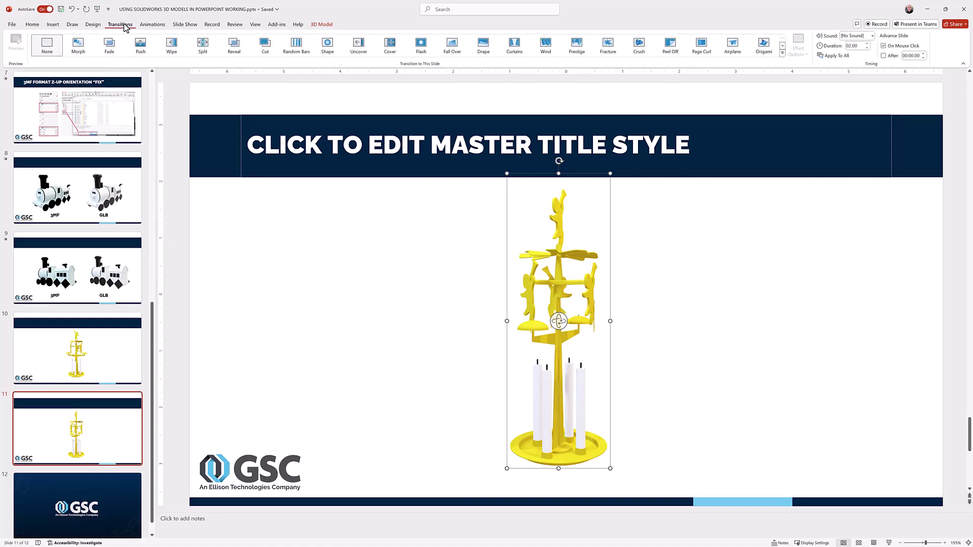
click(77, 45)
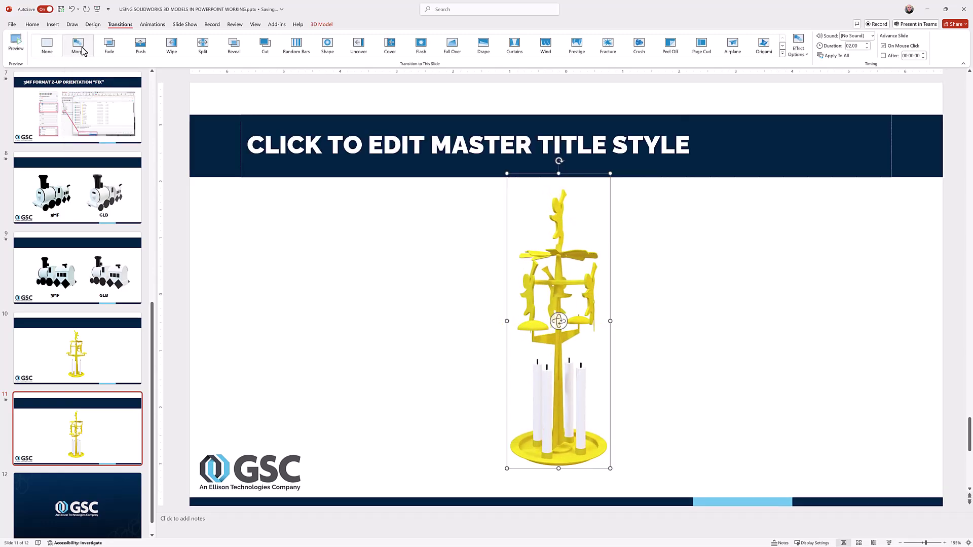
right_click(113, 417)
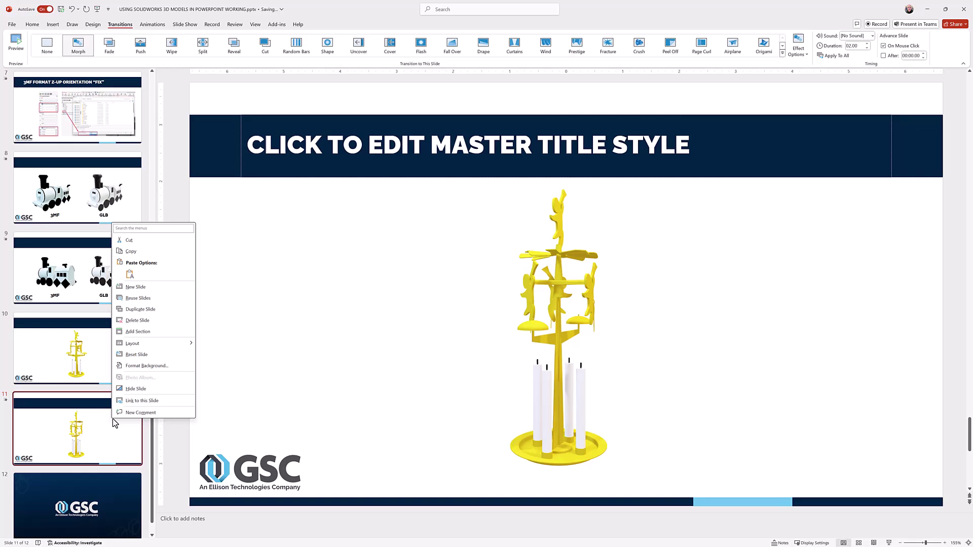
click(140, 310)
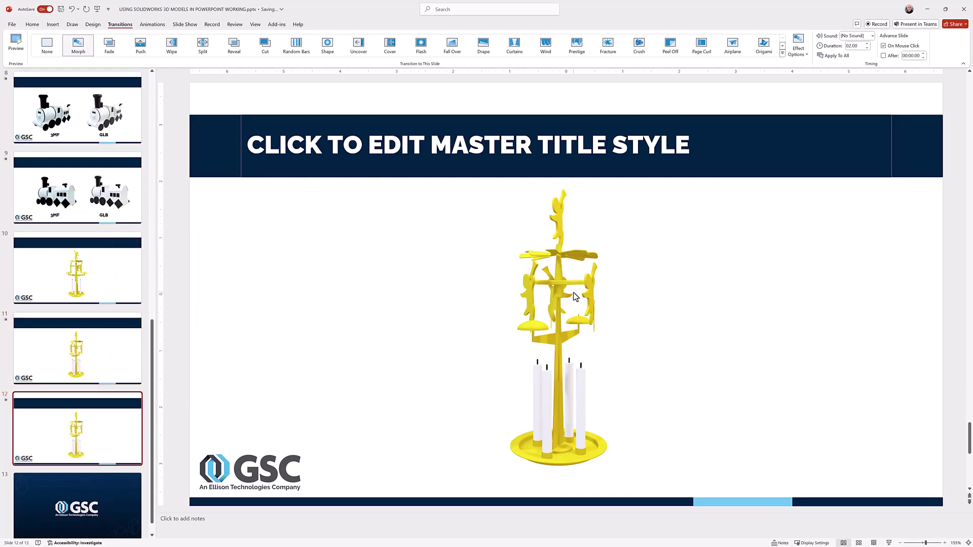
click(560, 324)
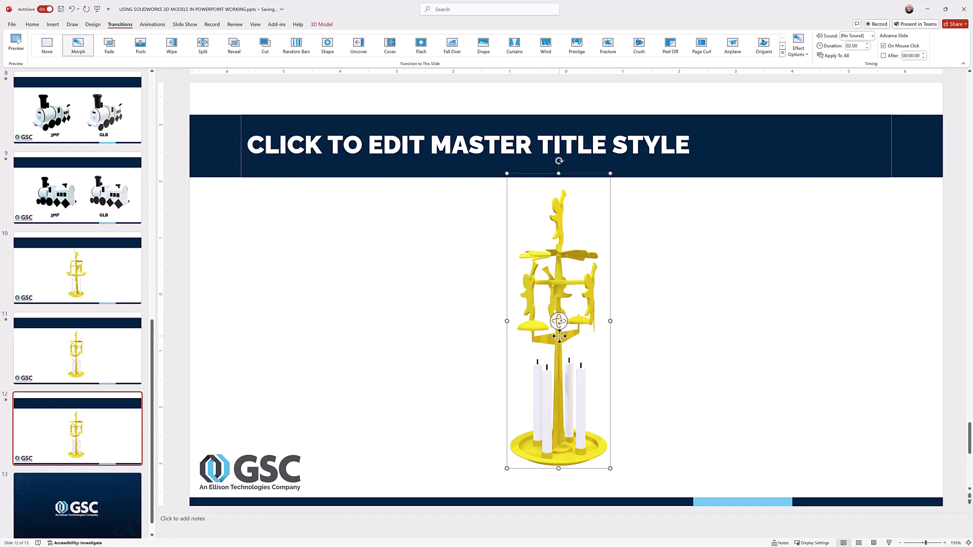
drag(560, 324, 556, 440)
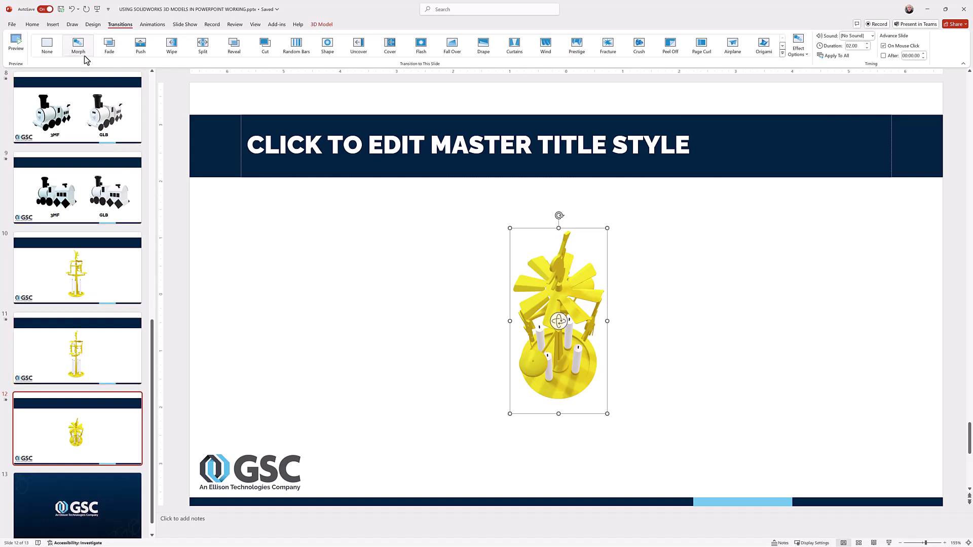
click(113, 281)
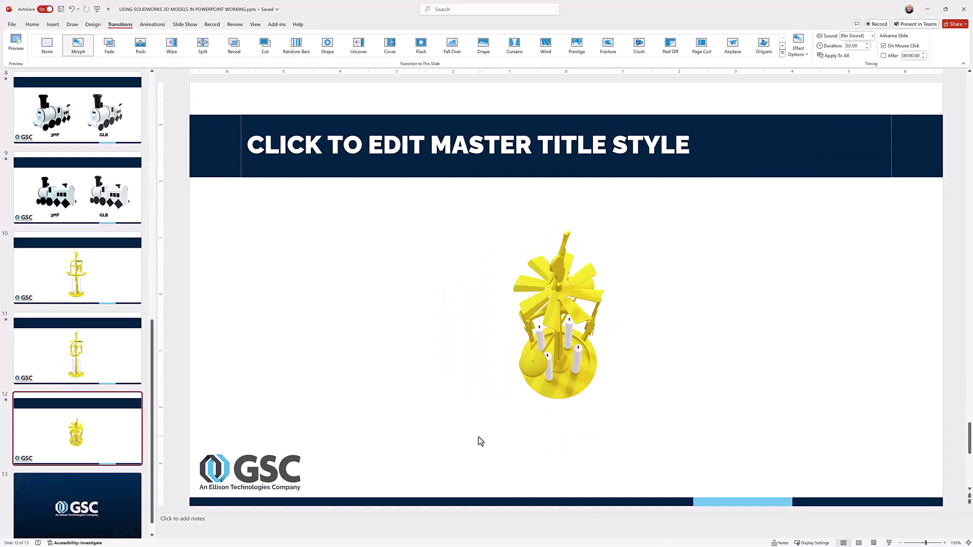
Insert a new slide 13 after slide 12 and delete its empty content placeholder.
click(93, 473)
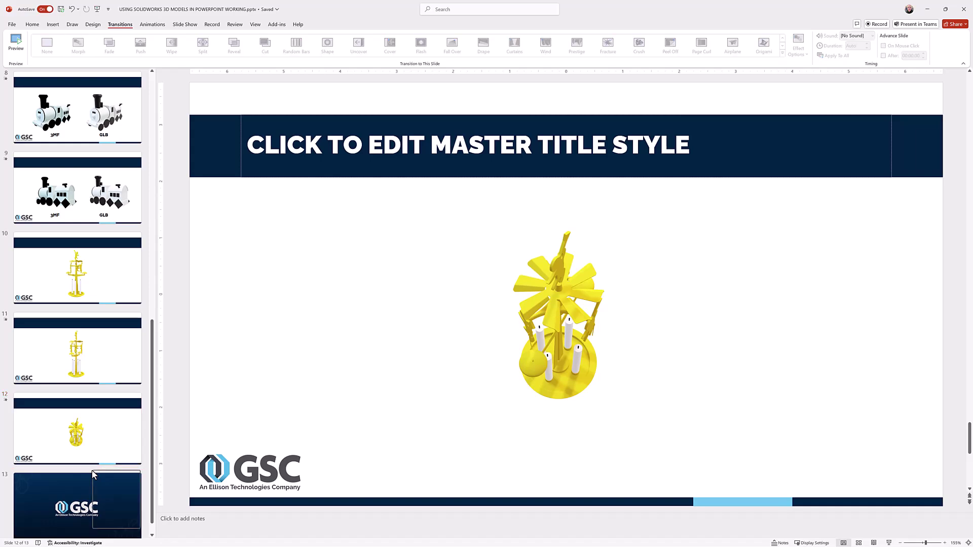
right_click(92, 474)
click(116, 501)
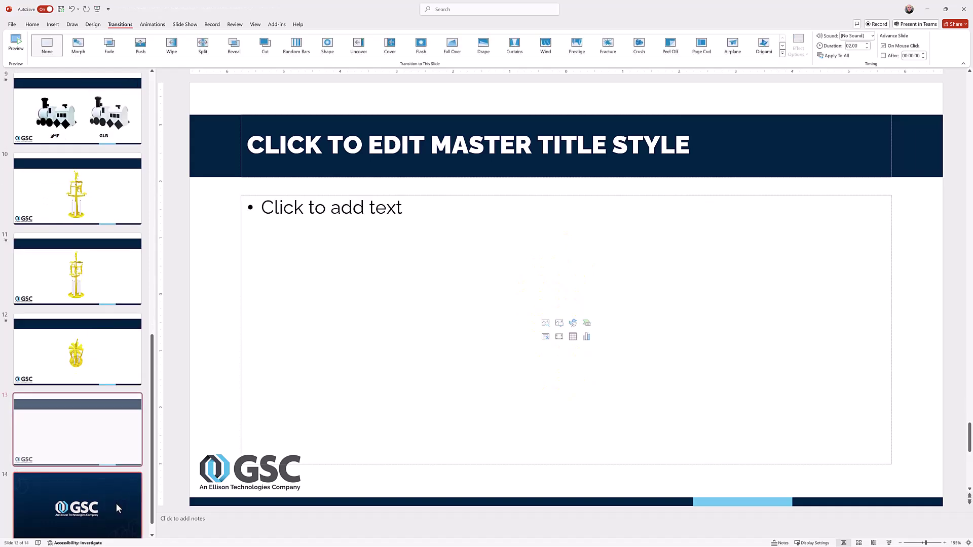
click(240, 423)
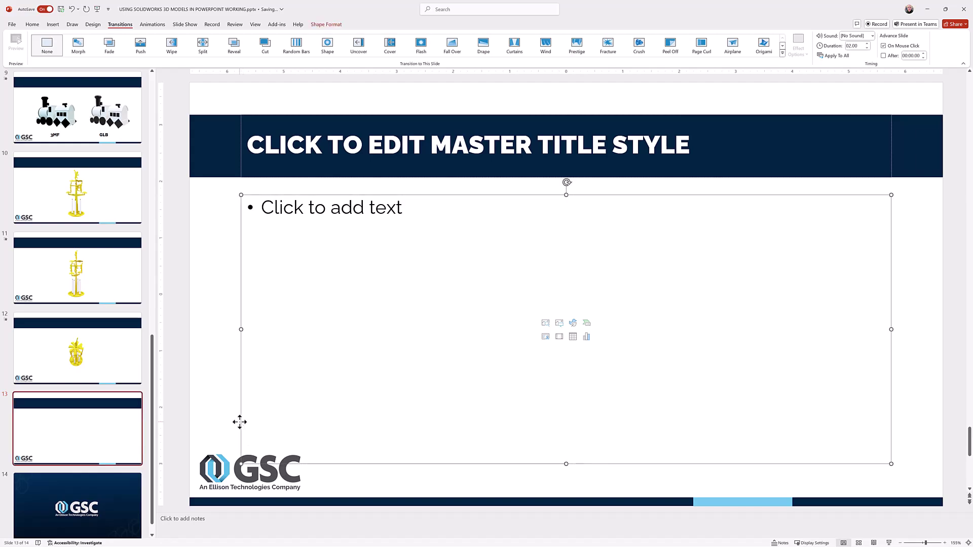
key(Delete)
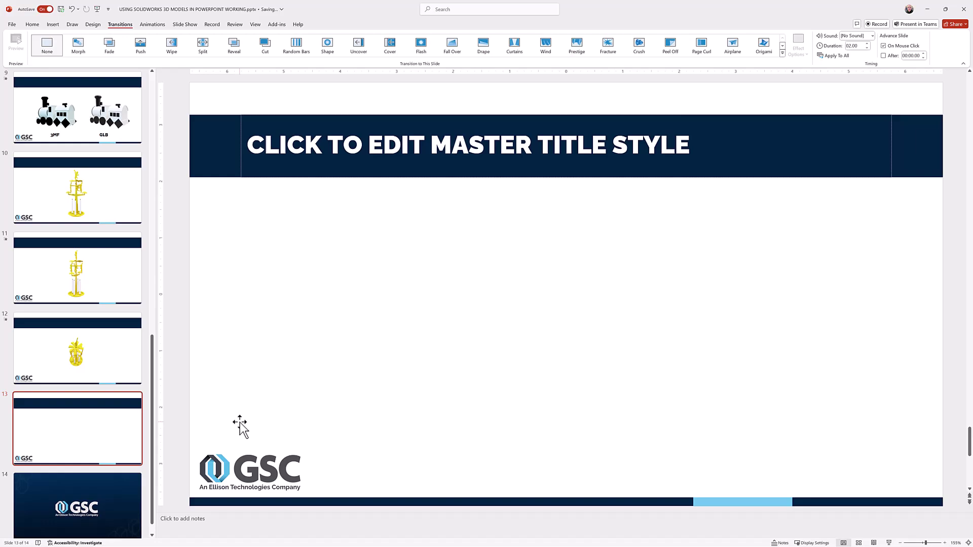
Activate Exploded View1 from the ConfigurationManager and recentre and zoom on the exploded chimes.
key(alt+Tab)
key(alt+Tab)
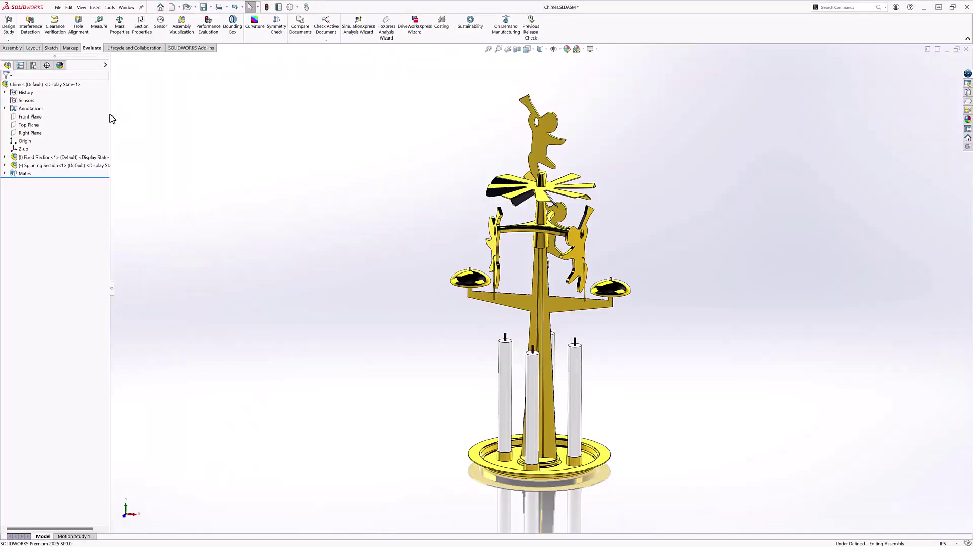
click(33, 67)
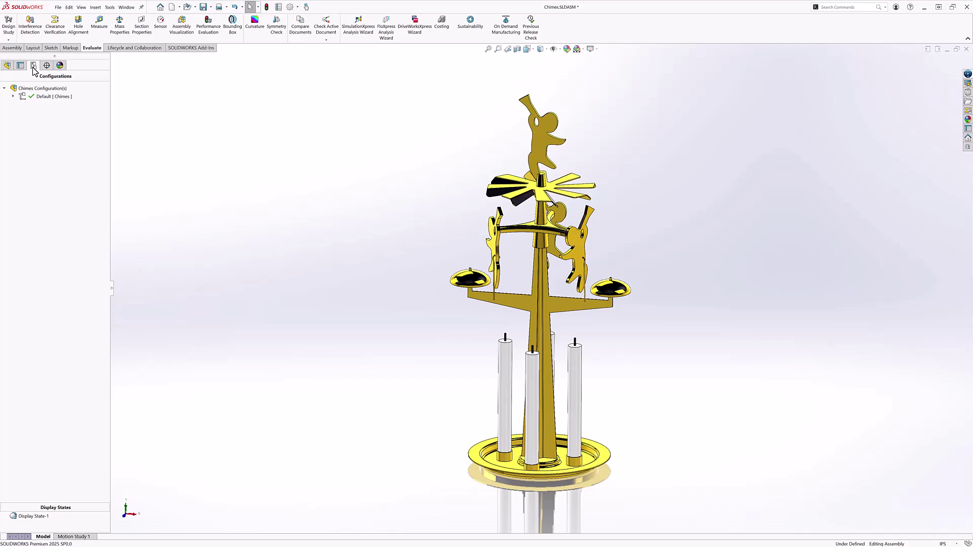
click(13, 97)
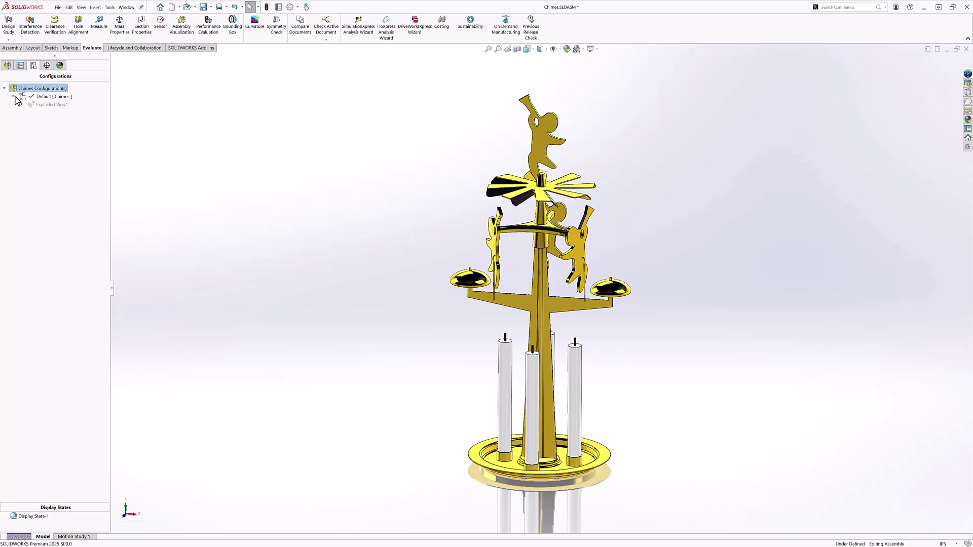
double_click(51, 104)
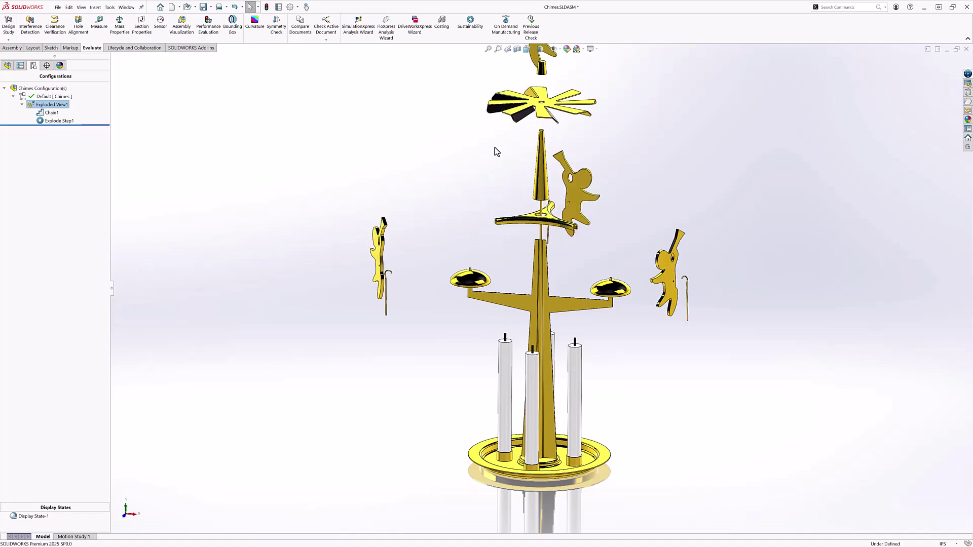
ctrl+middle_drag(516, 158, 491, 170)
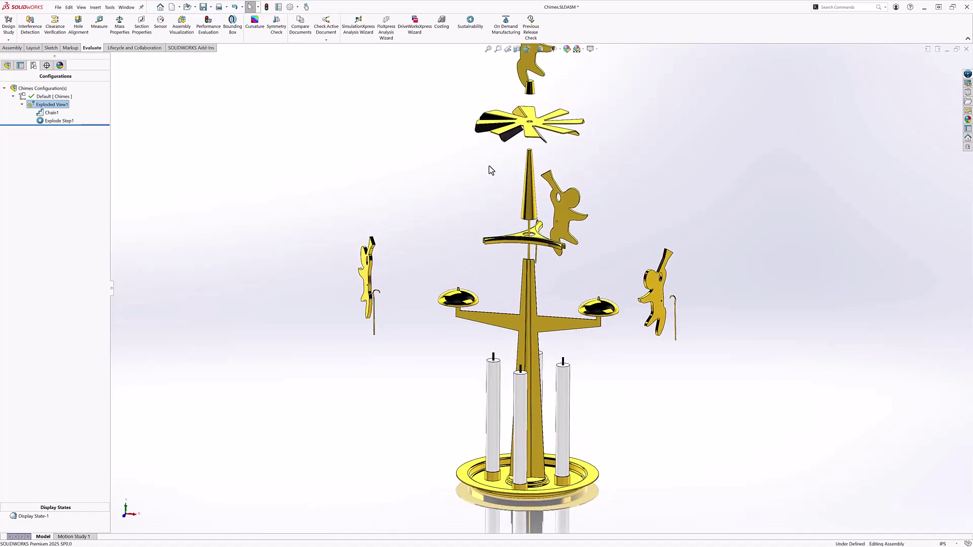
scroll(487, 172, up, 3)
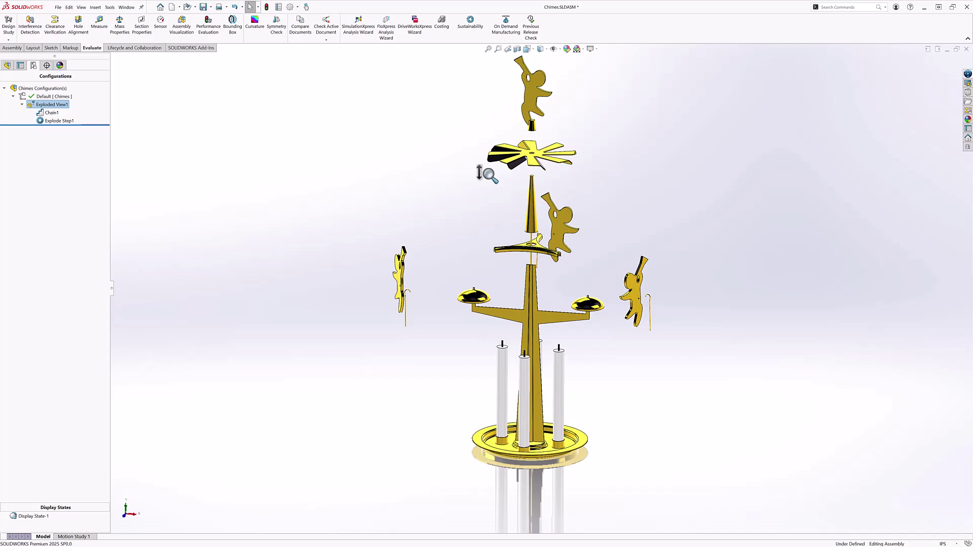
middle_drag(482, 180, 454, 167)
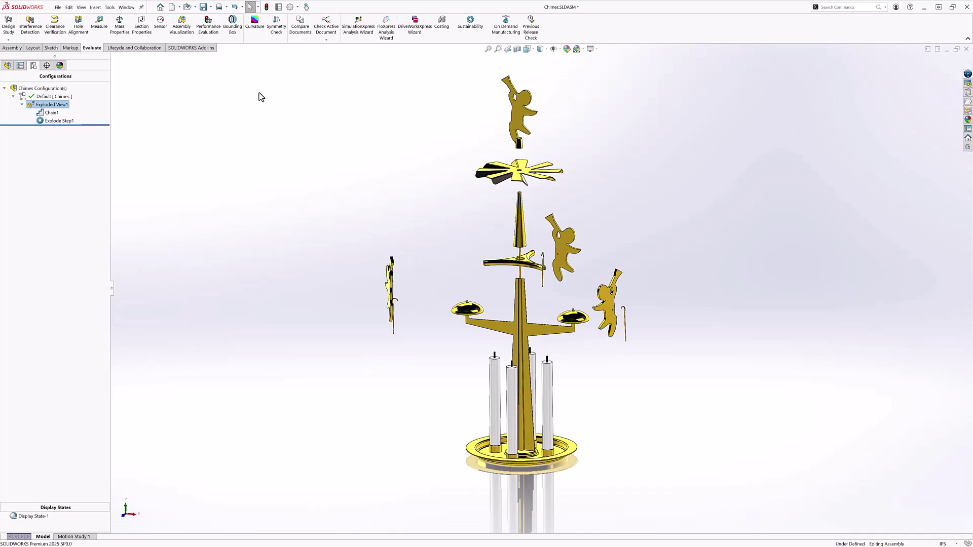
Save the exploded assembly as Chimes.GLB (Extended Reality Binary) with Use Draco Compression unchecked.
click(58, 8)
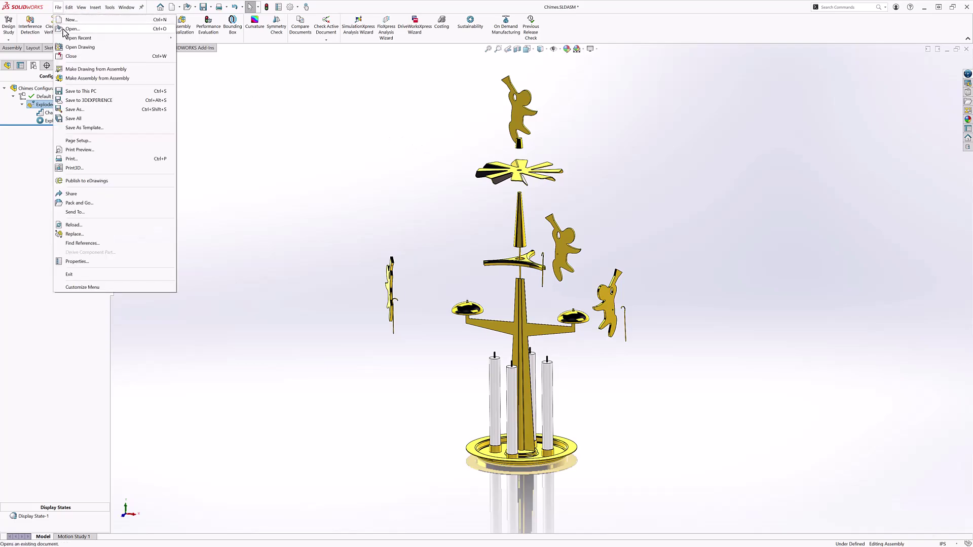
click(81, 110)
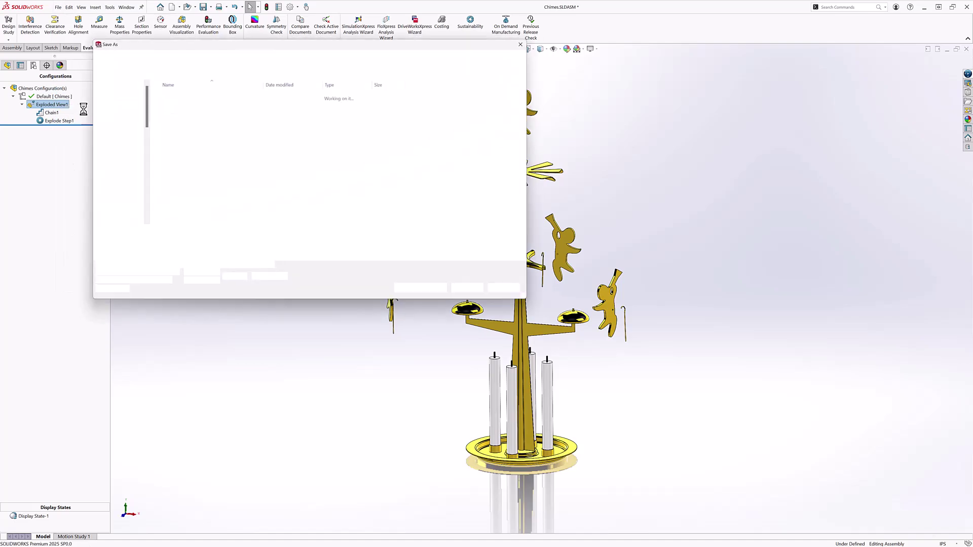
click(291, 245)
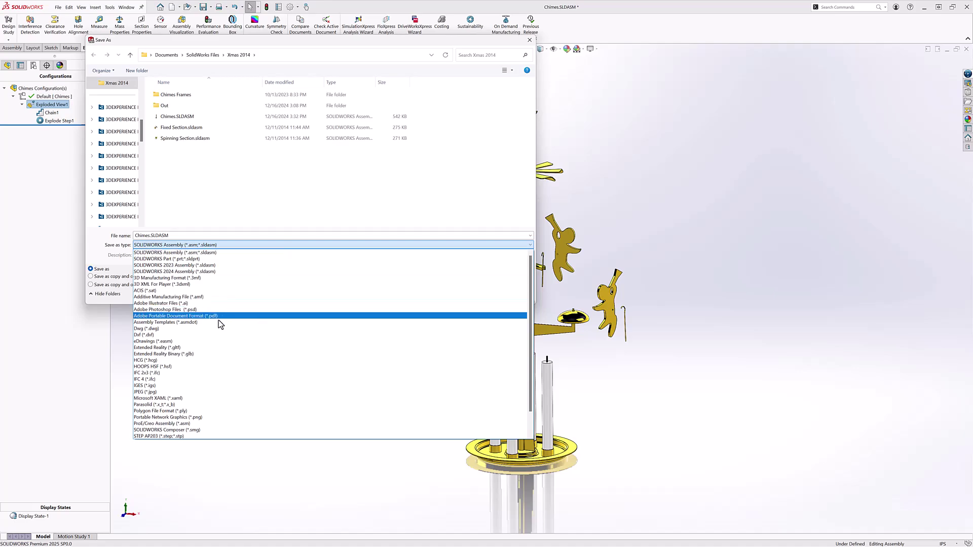
click(198, 354)
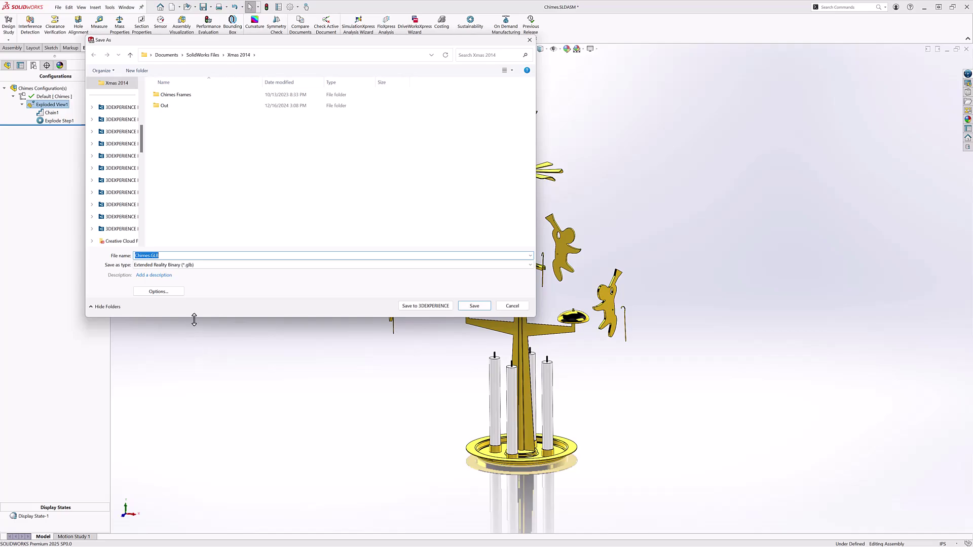
click(175, 291)
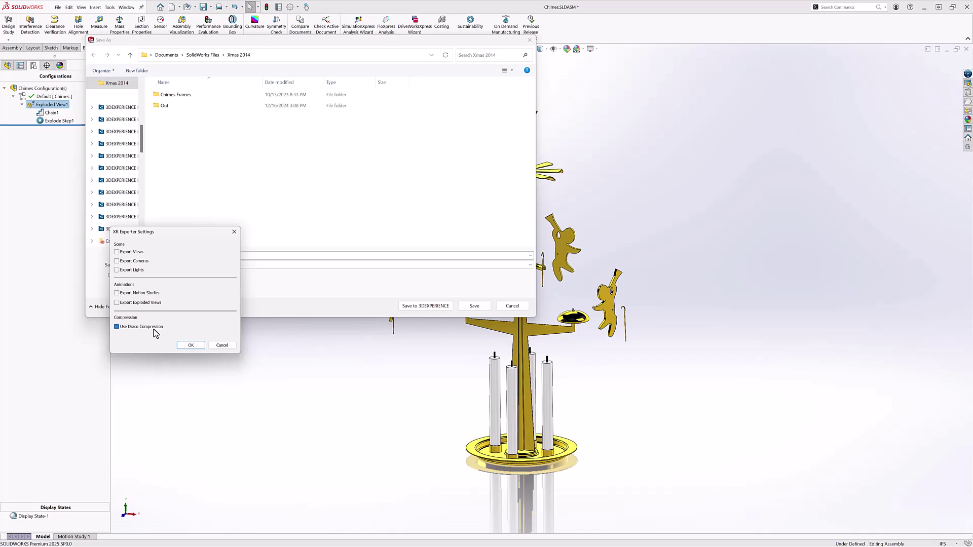
click(117, 328)
click(191, 346)
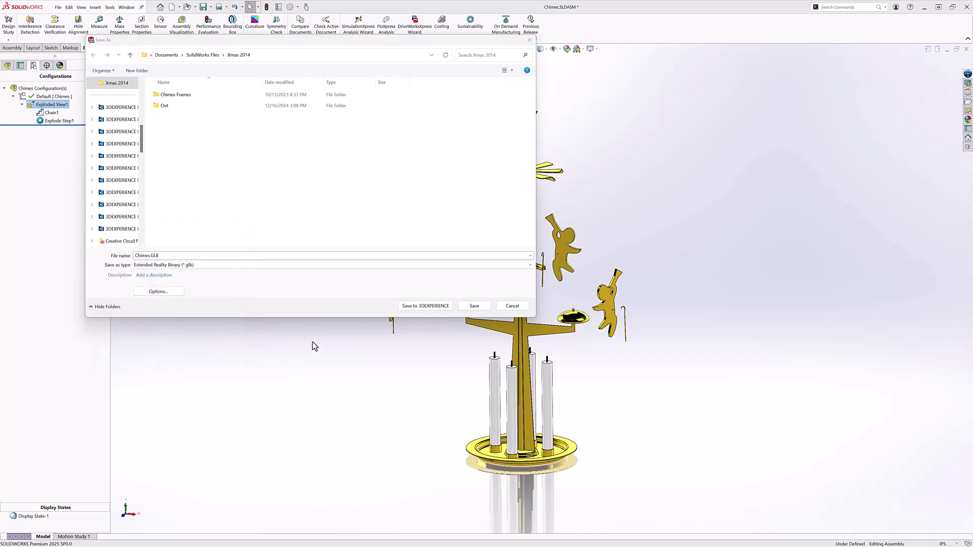
click(481, 307)
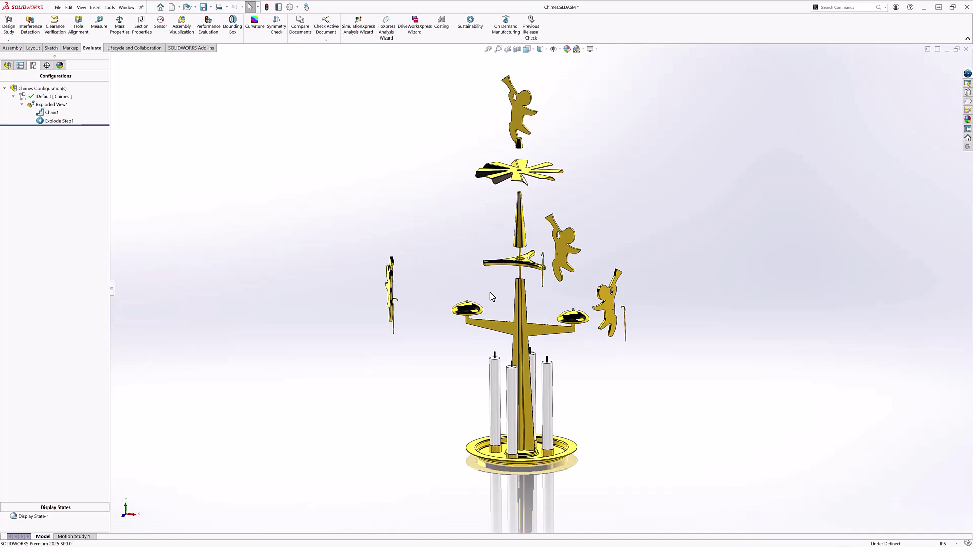
Drag chimes.glb onto slide 13, shift it left and down, and rotate it about its vertical axis.
key(alt+Tab)
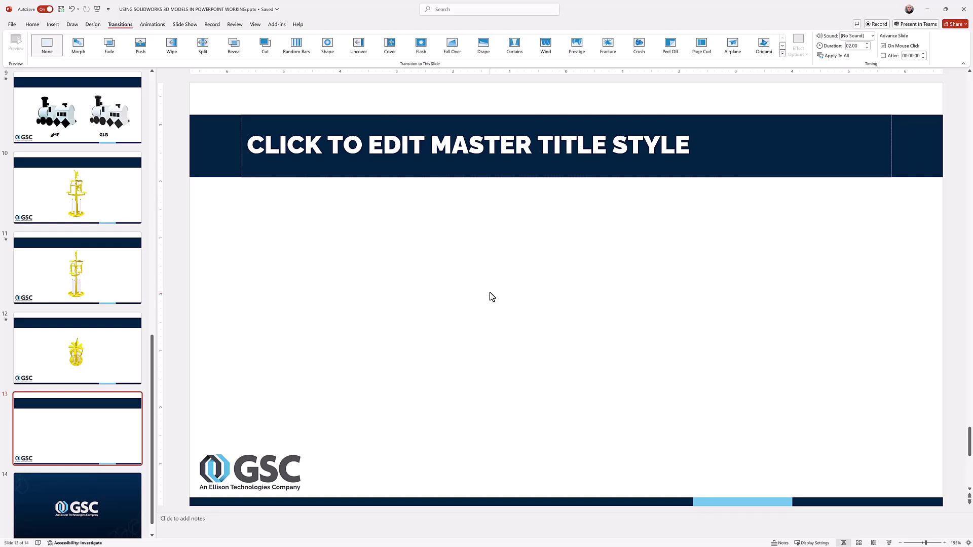
key(alt+Tab)
key(Tab)
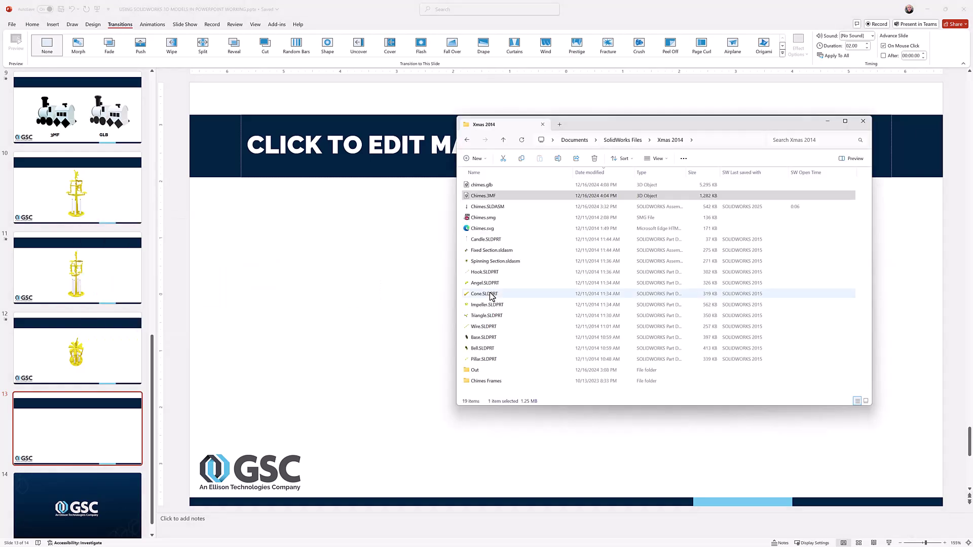
click(487, 186)
drag(488, 188, 373, 309)
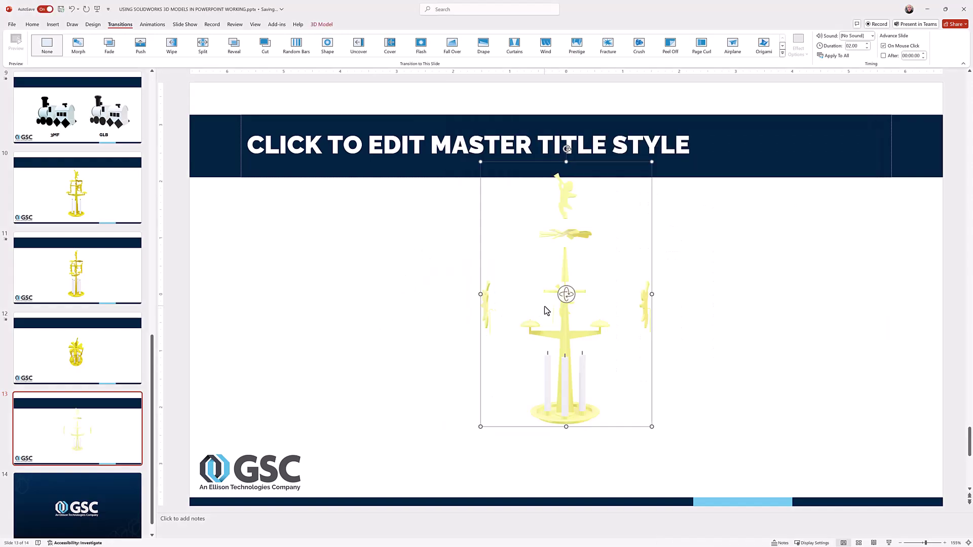
drag(562, 318, 550, 337)
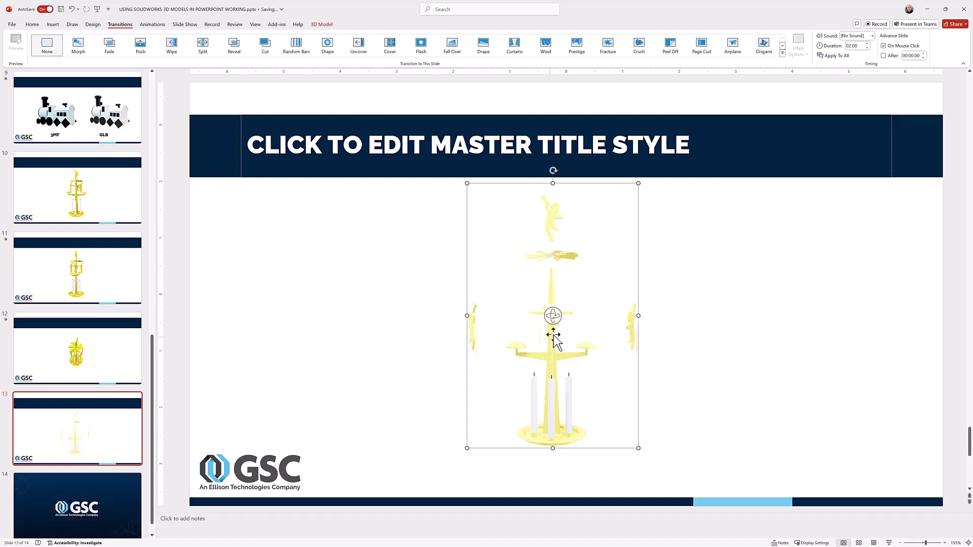
drag(555, 316, 615, 340)
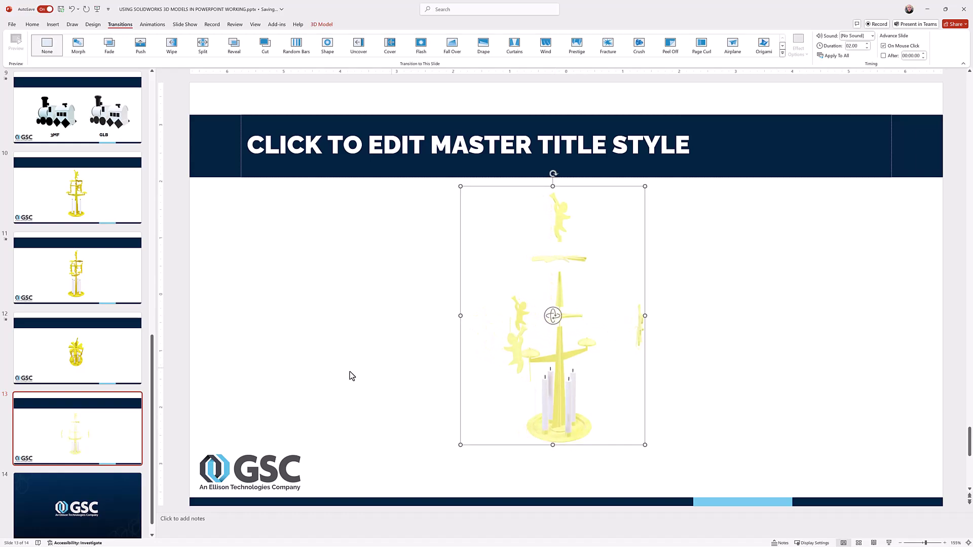
Duplicate slide 13 and rotate the exploded chimes model on the new slide 14.
right_click(85, 422)
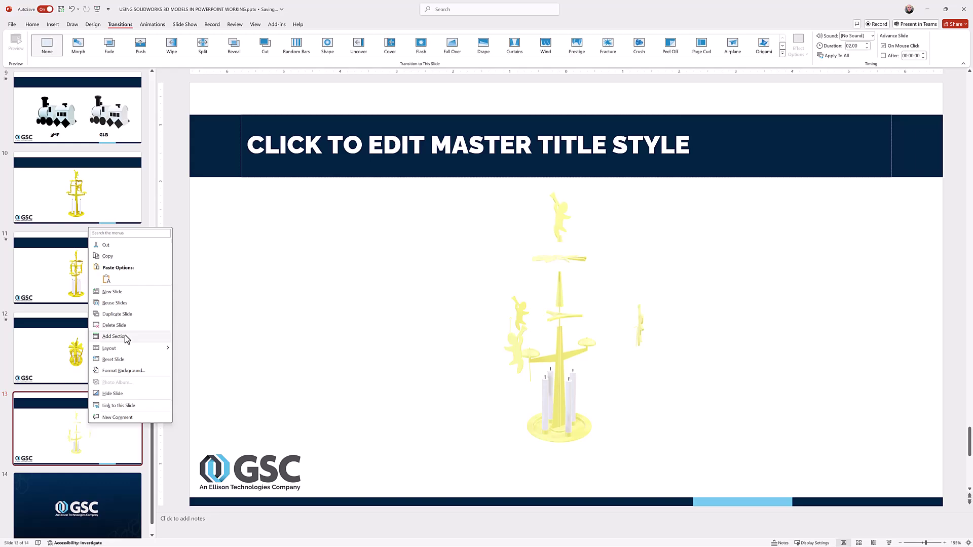
click(129, 315)
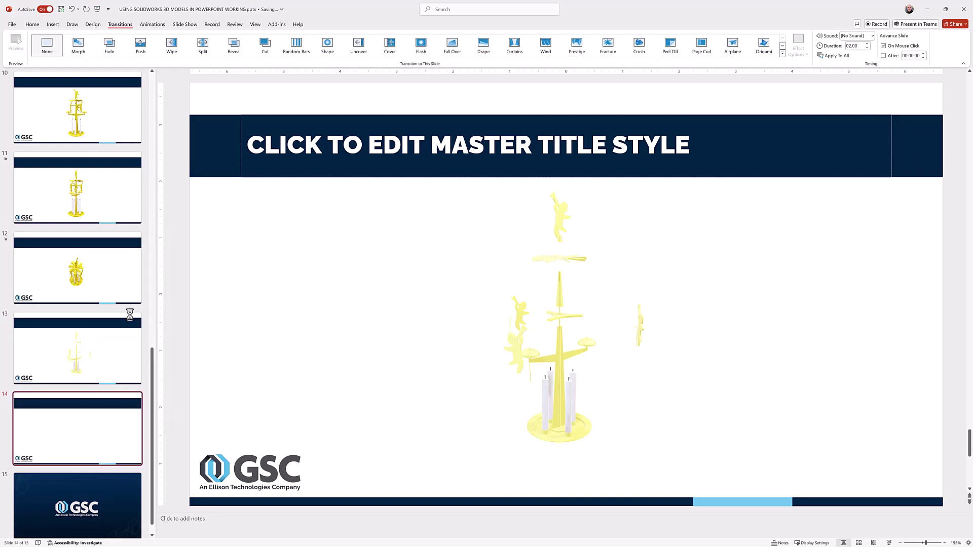
click(561, 319)
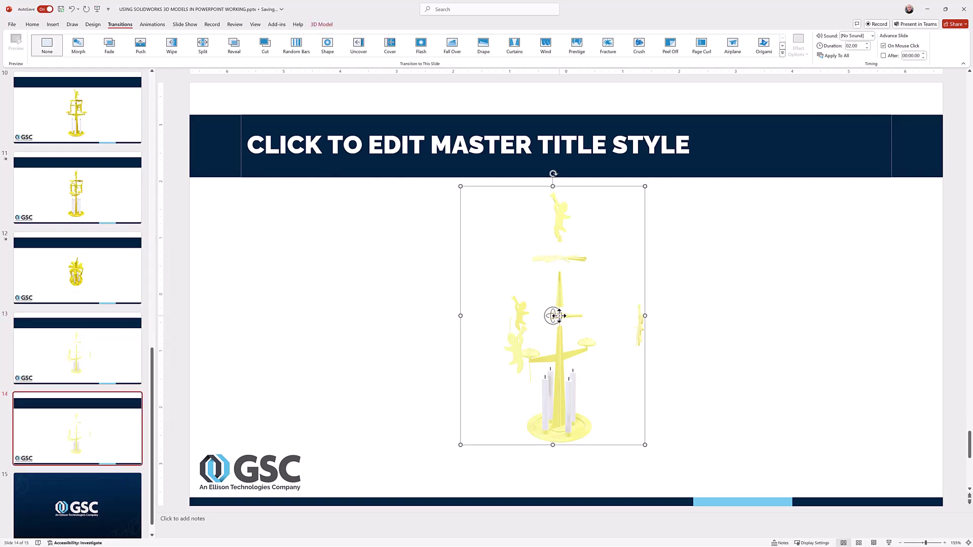
drag(553, 316, 656, 319)
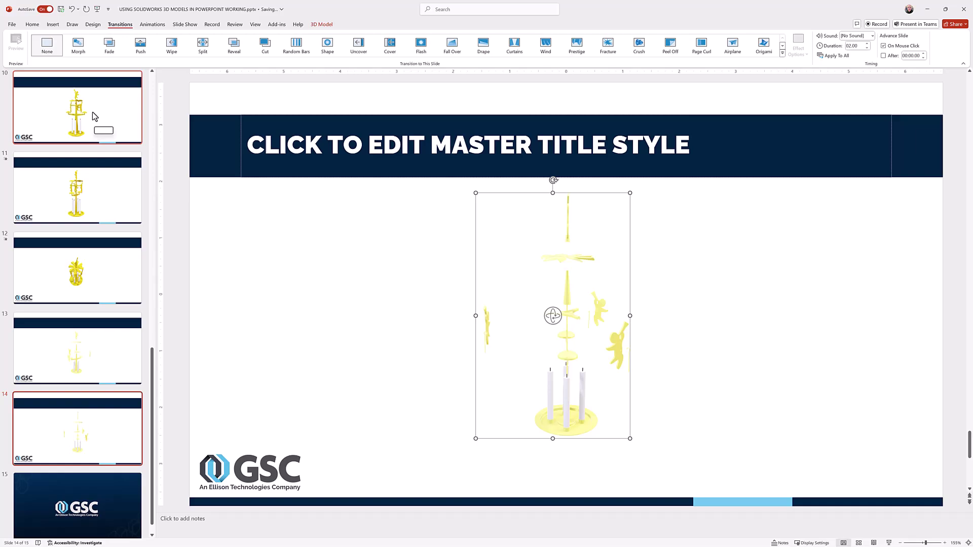
Apply a Morph transition to slide 14 and a Fade transition to slide 13.
click(78, 45)
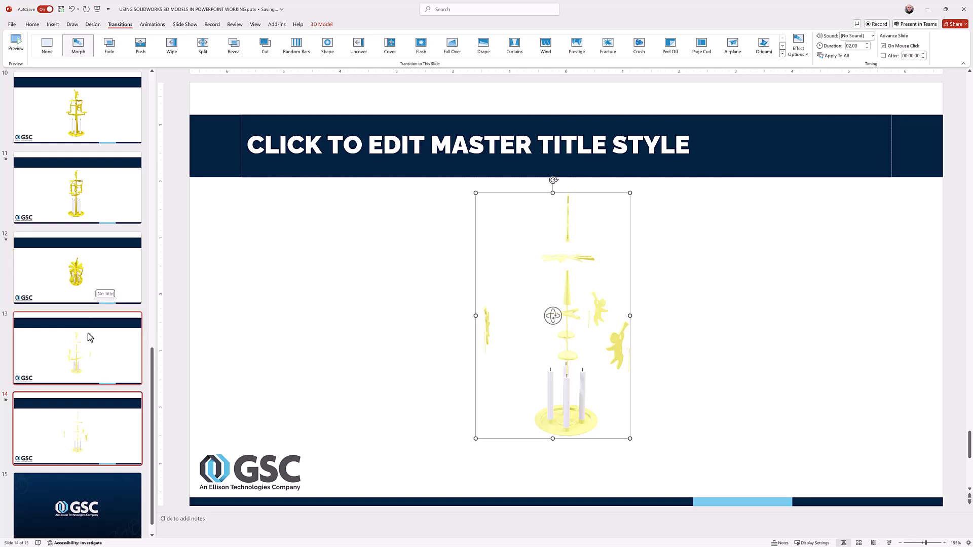
click(89, 345)
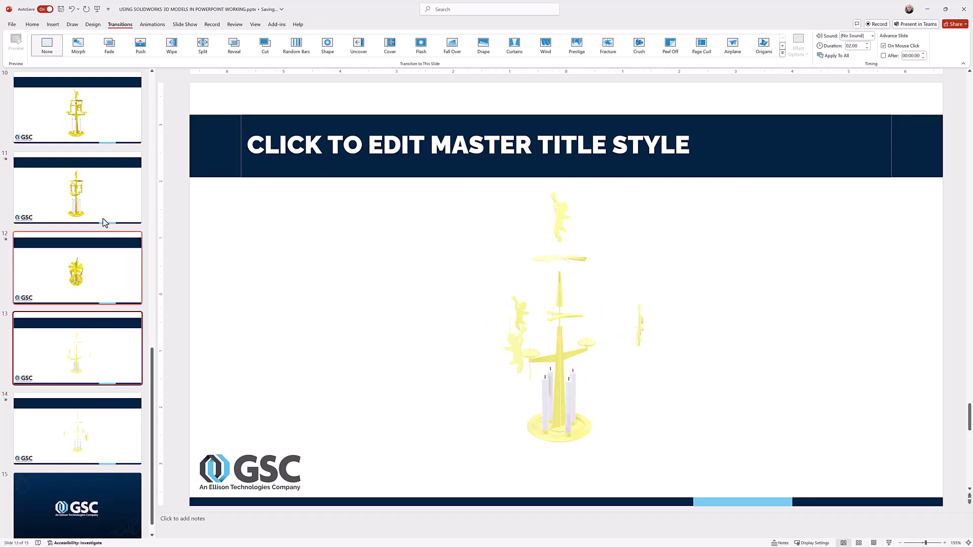
click(109, 49)
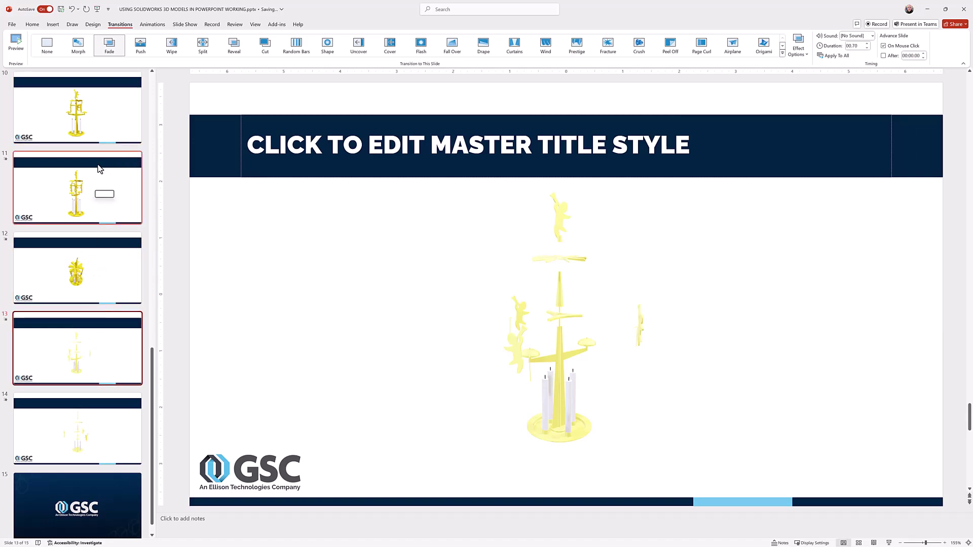
Return to slide 10 with the assembled yellow chime model.
click(106, 131)
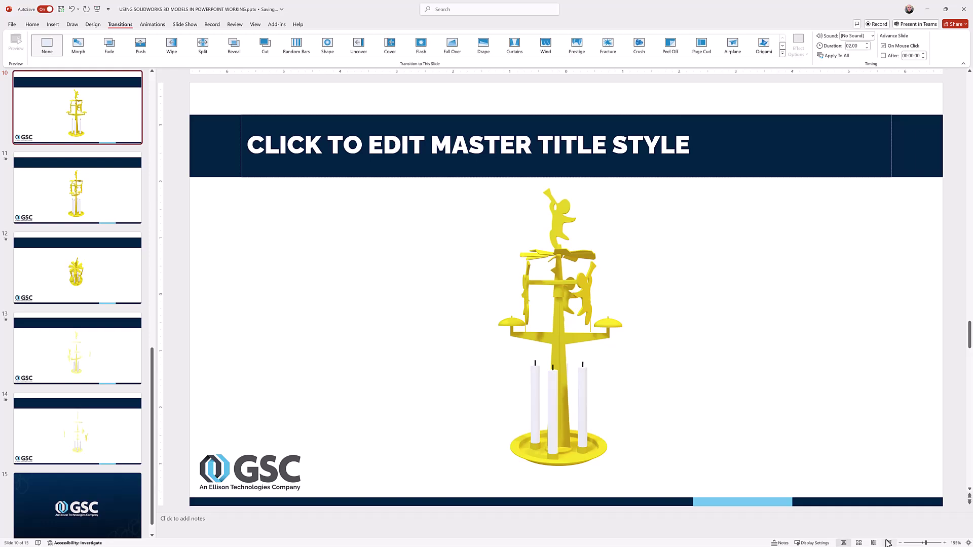